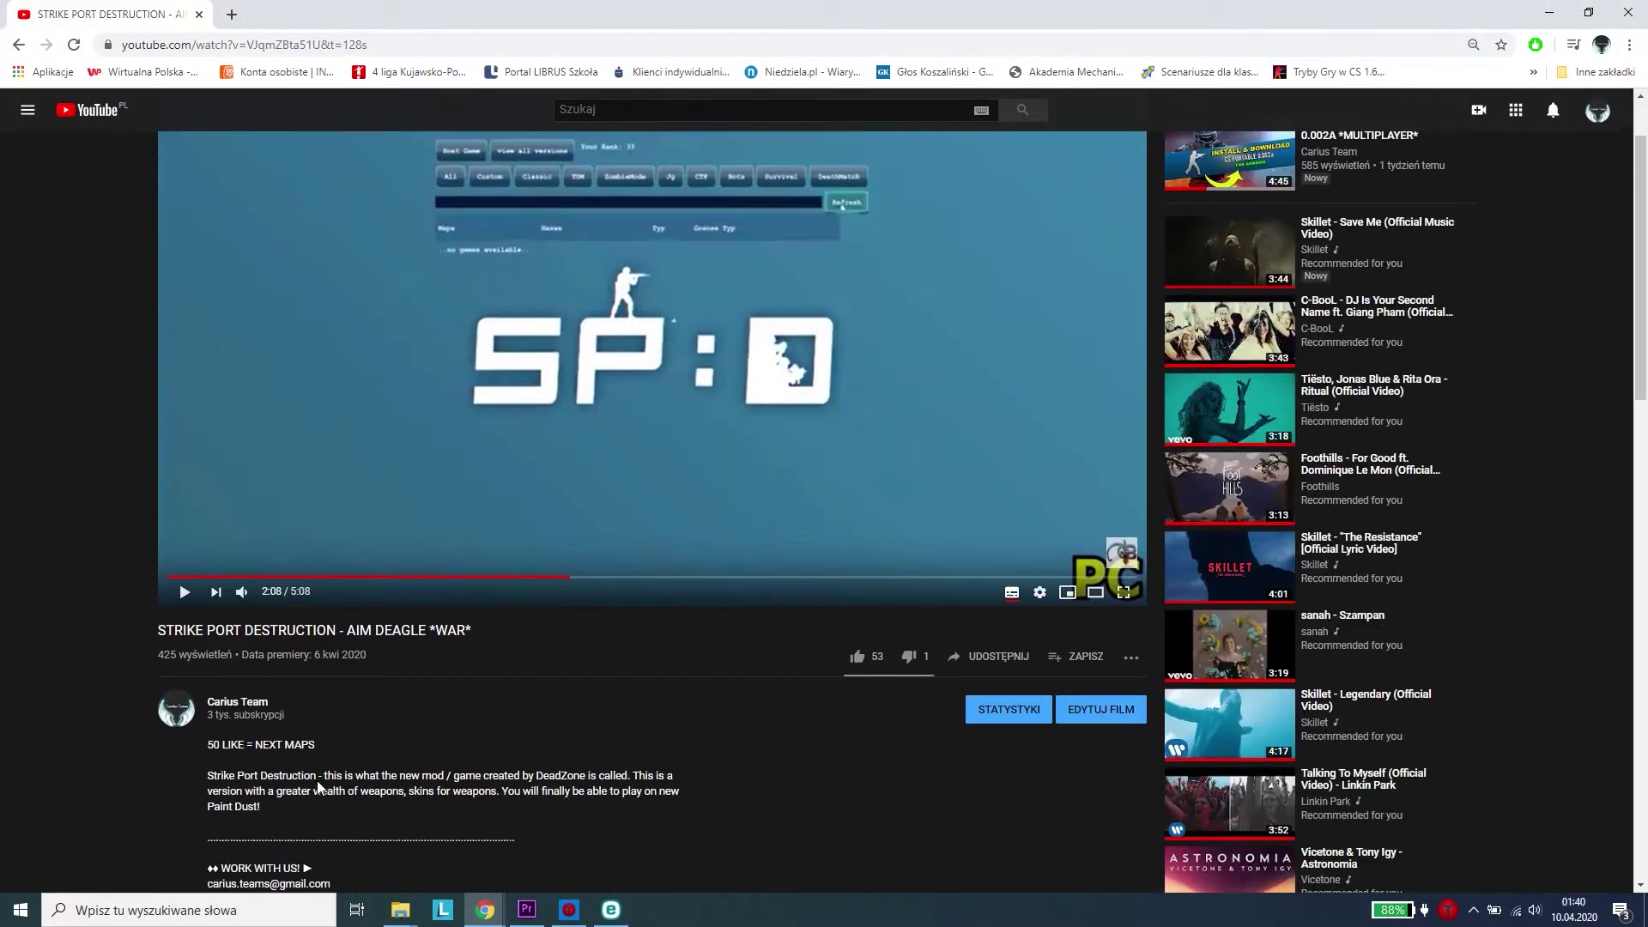
scroll(302, 783, down, 4)
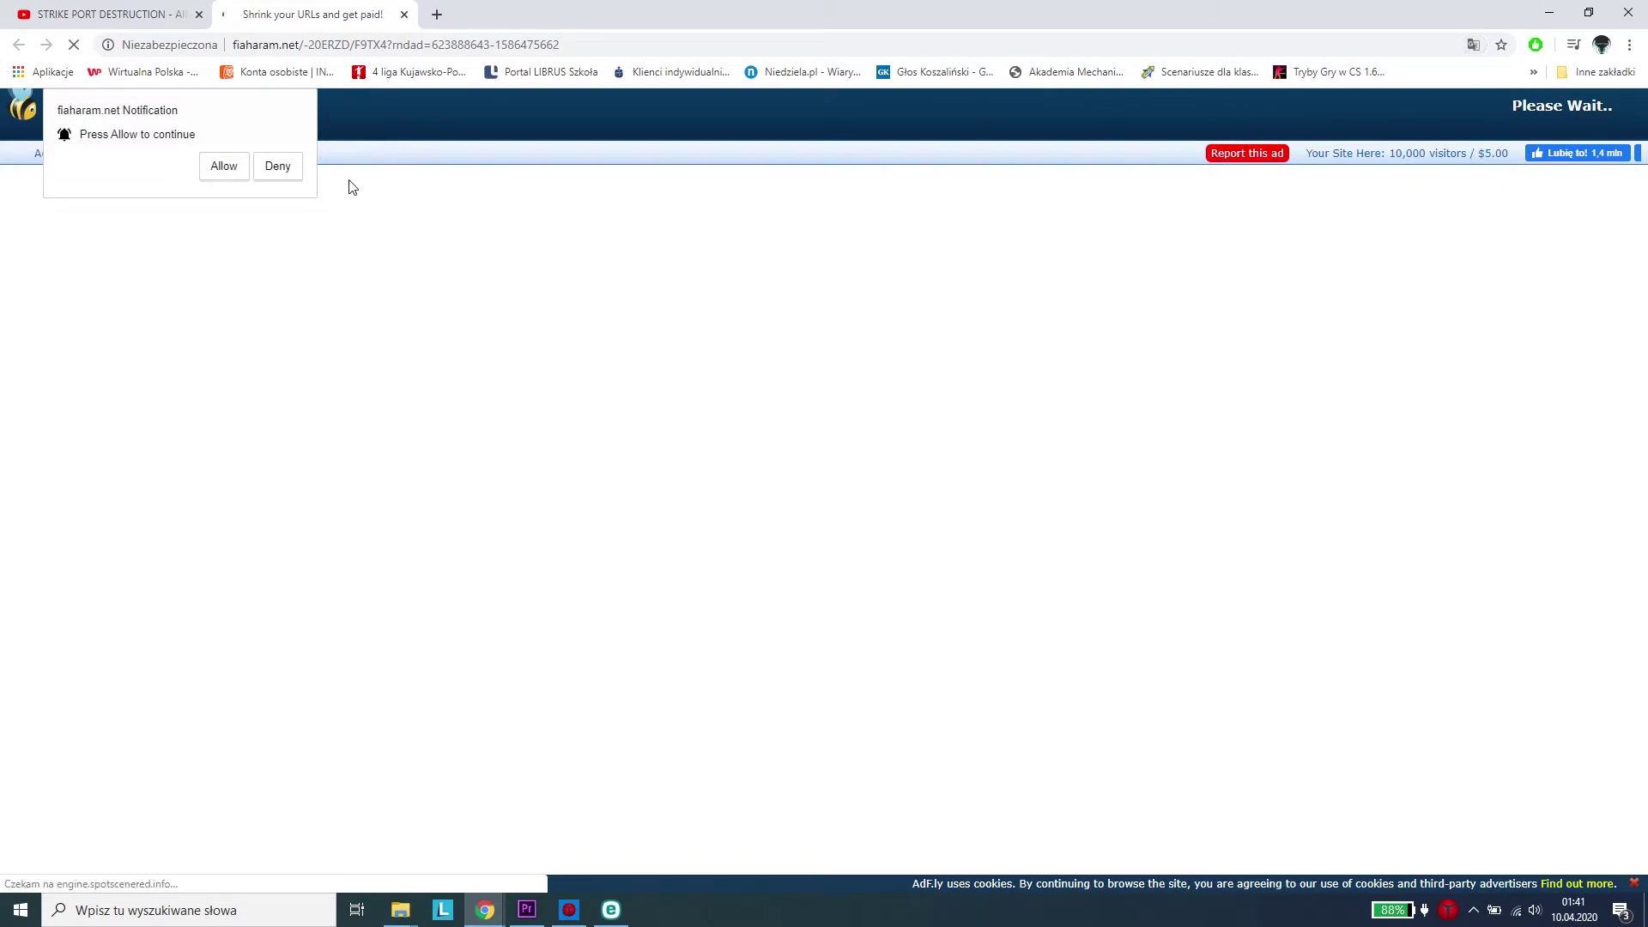
- Deny the adf.ly notification request and leave the ad page for the aim_deagleB Drive file
click(277, 172)
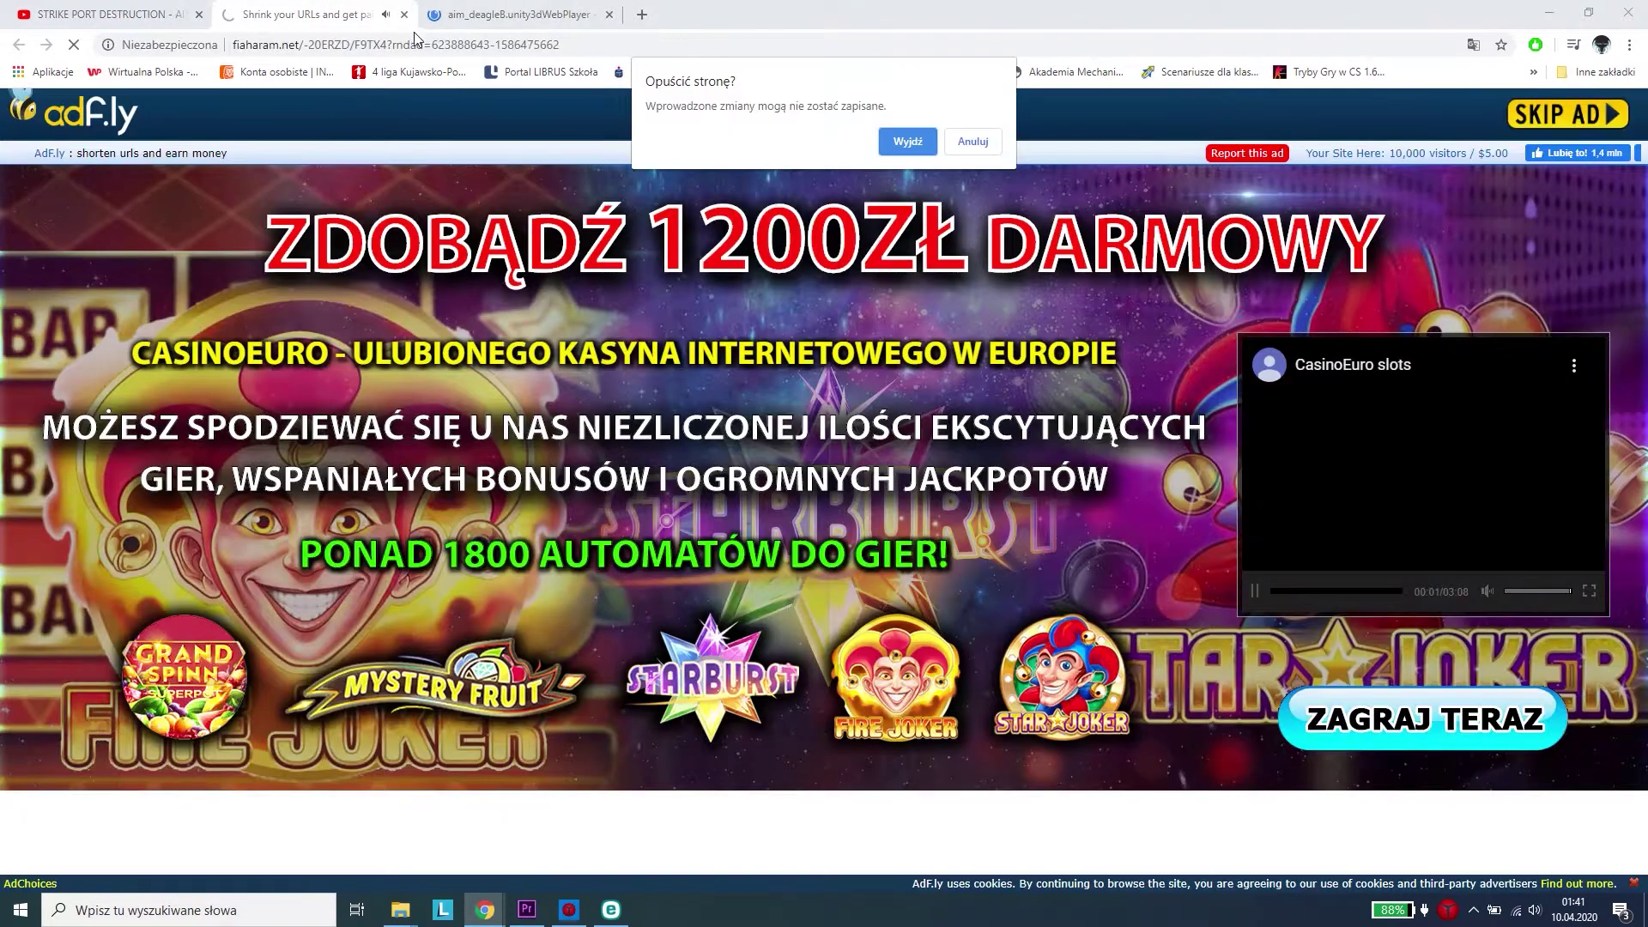
click(906, 141)
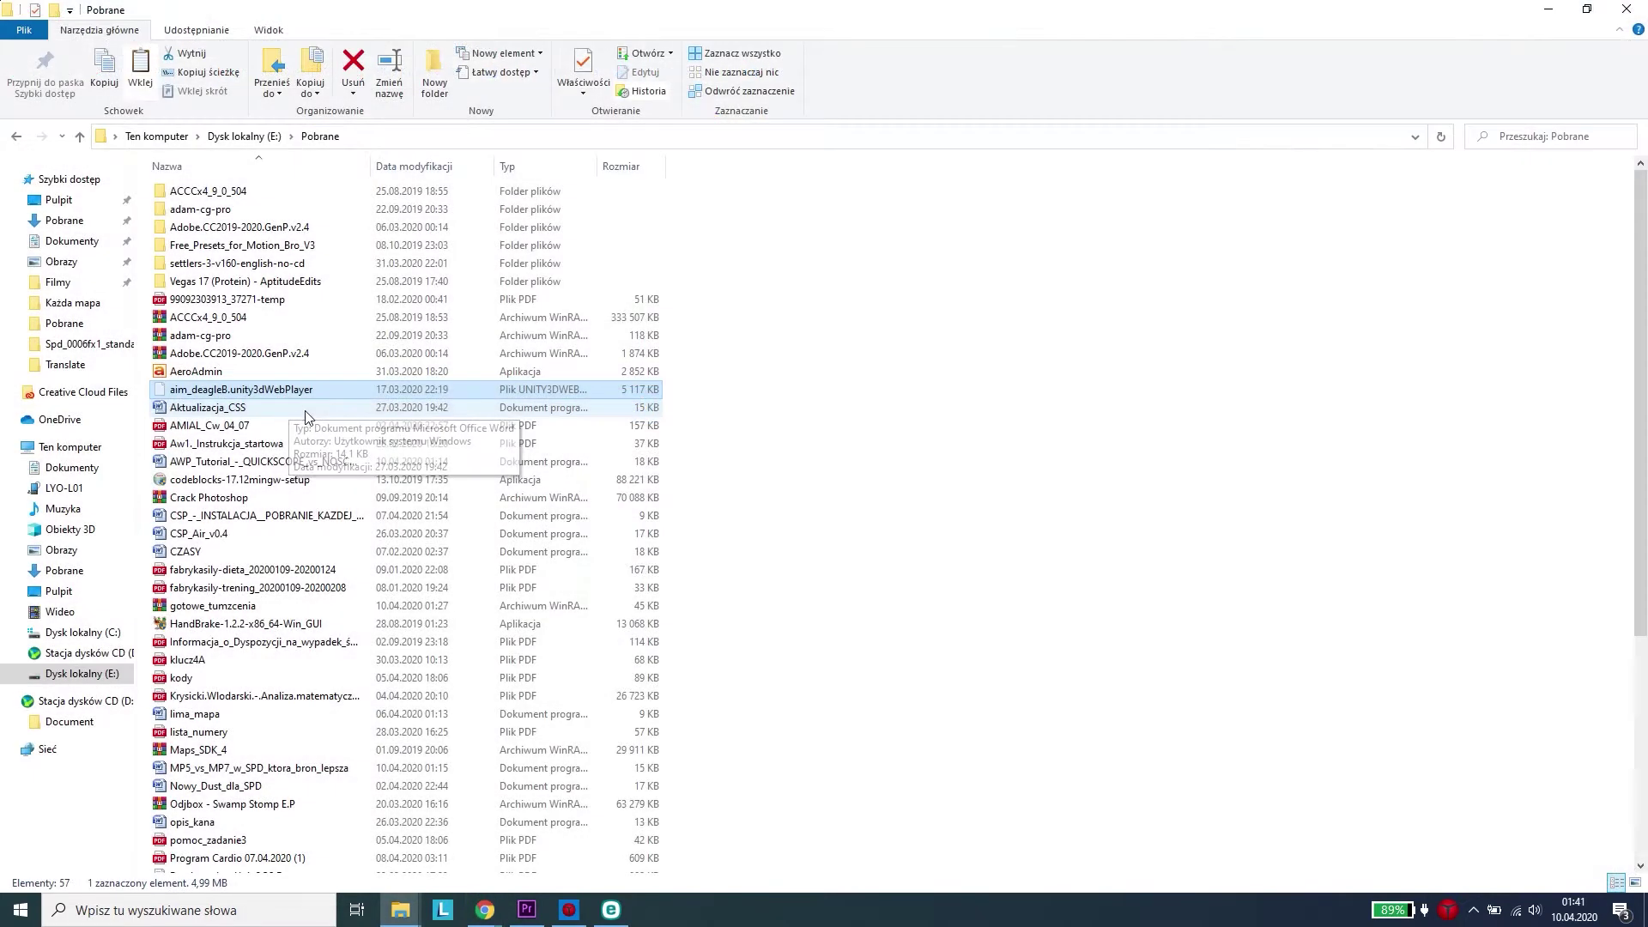
- Paste the aim_deagleB map into E:\Games\SPD_0006fx1_Standalone\csmaps, then launch the game
click(113, 675)
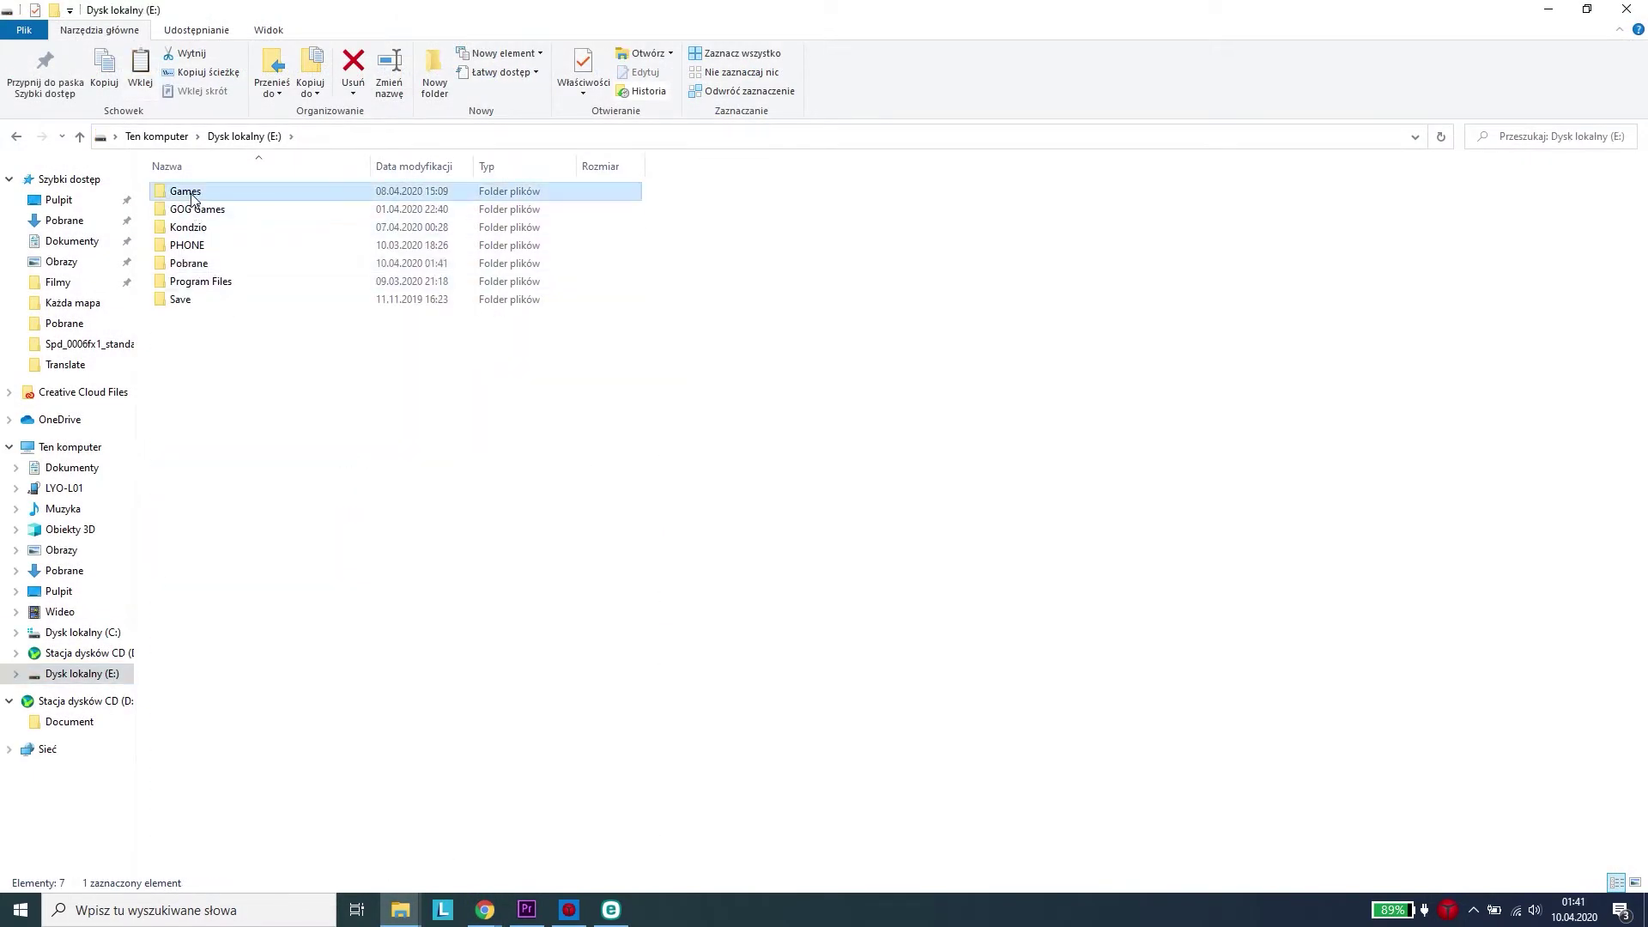
double_click(180, 192)
double_click(218, 281)
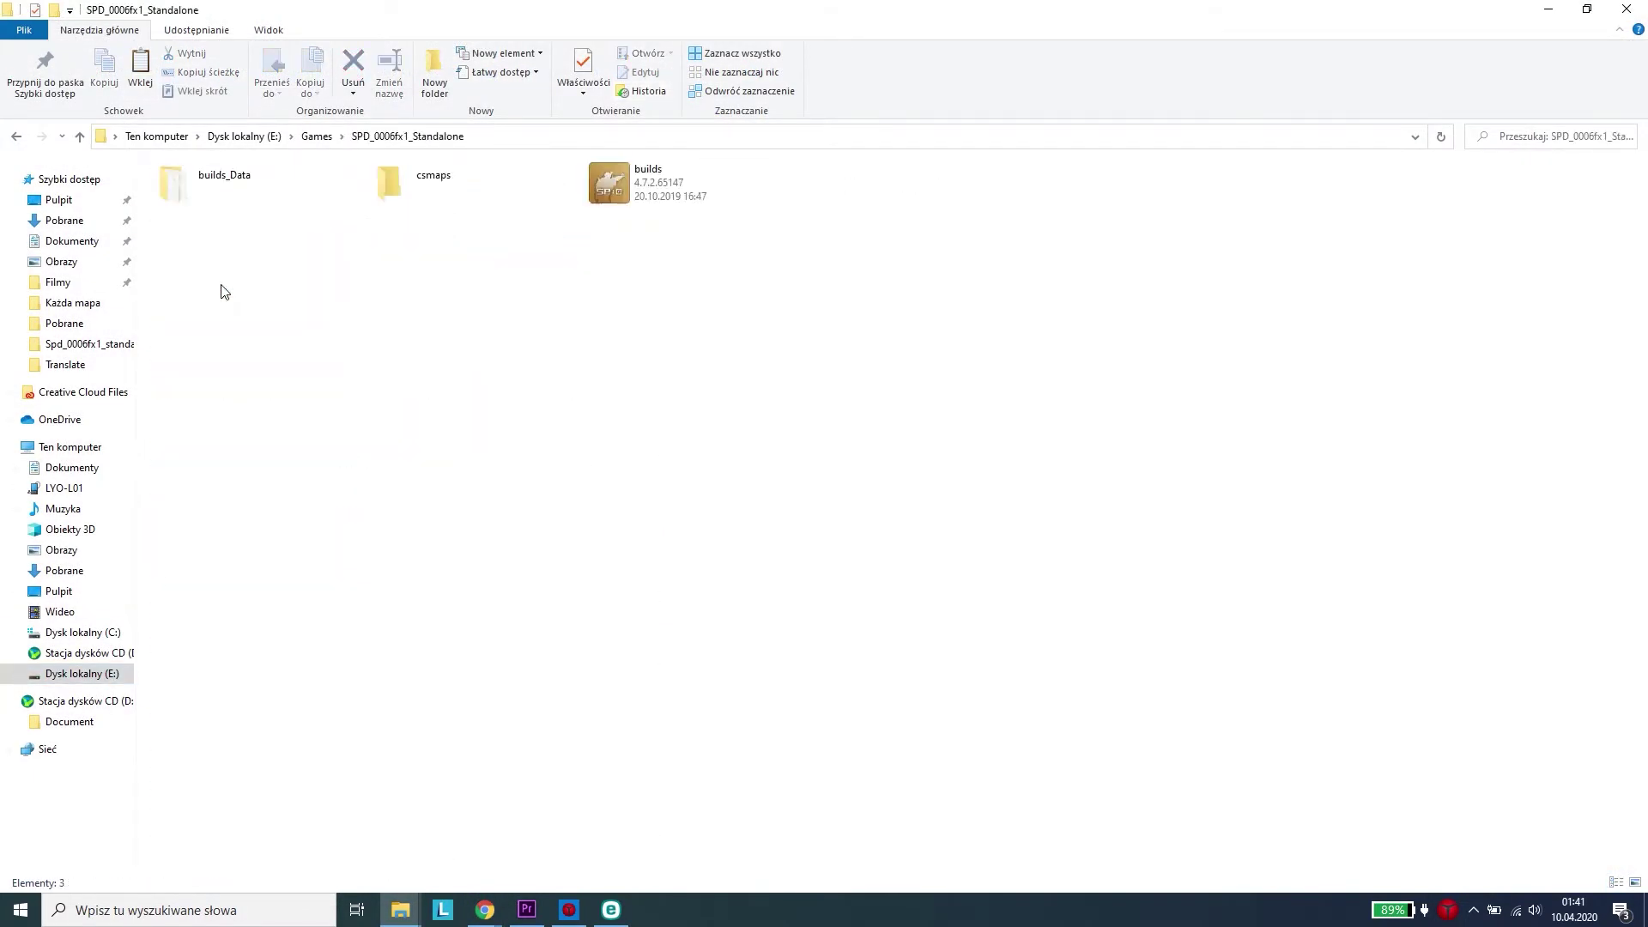
double_click(390, 181)
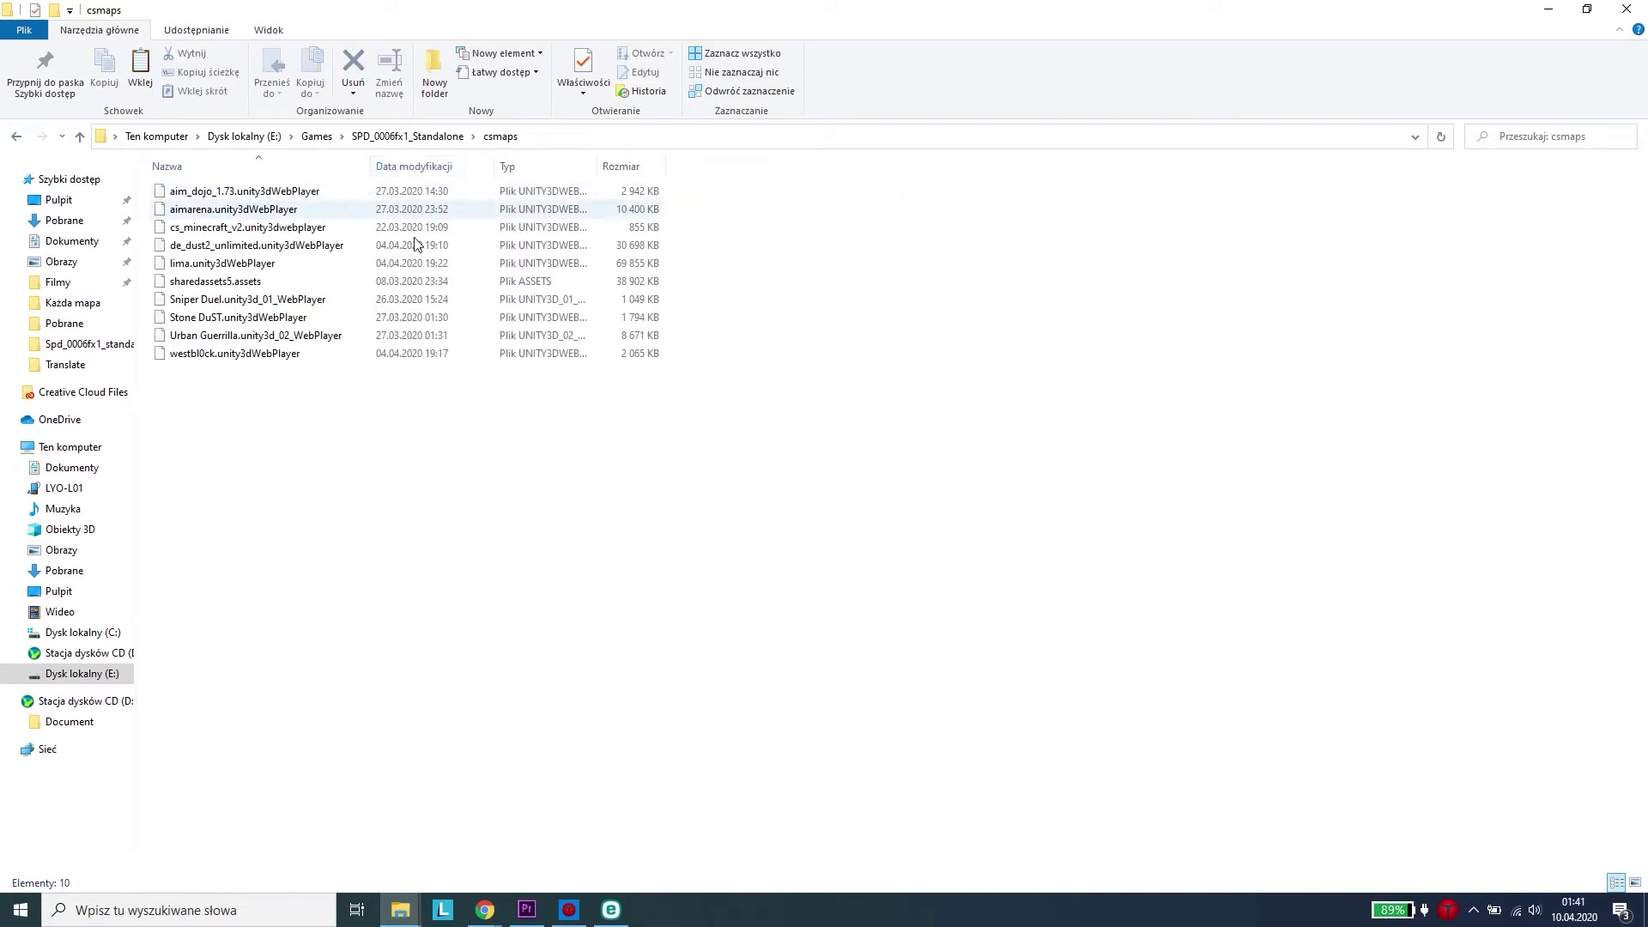
key(ctrl+v)
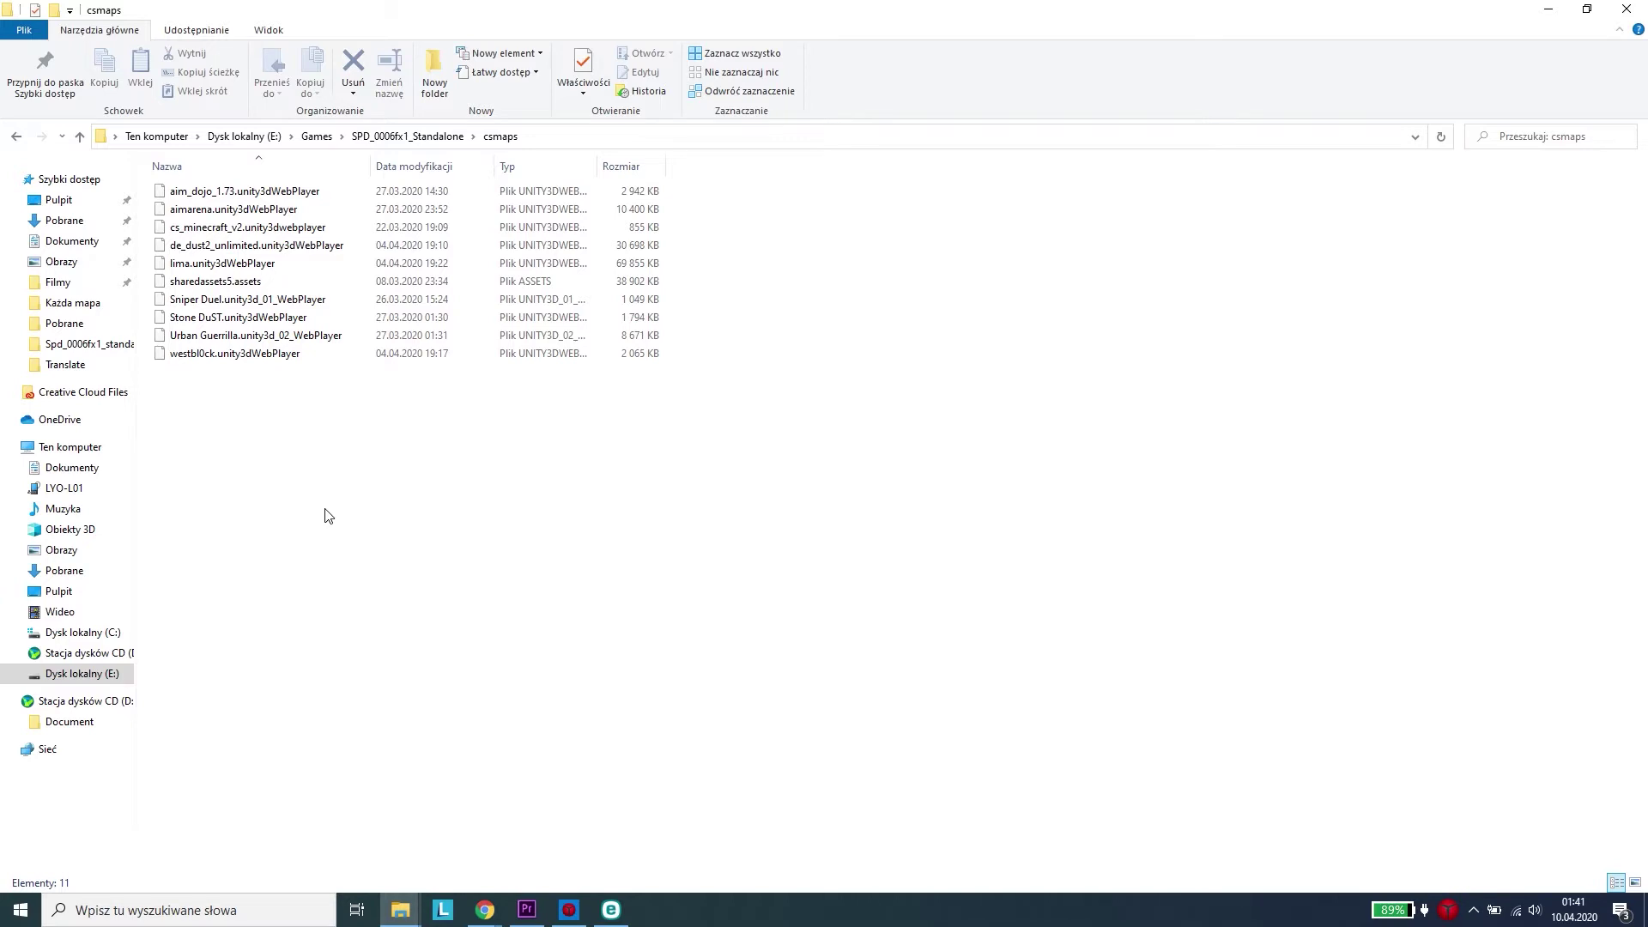
key(BackSpace)
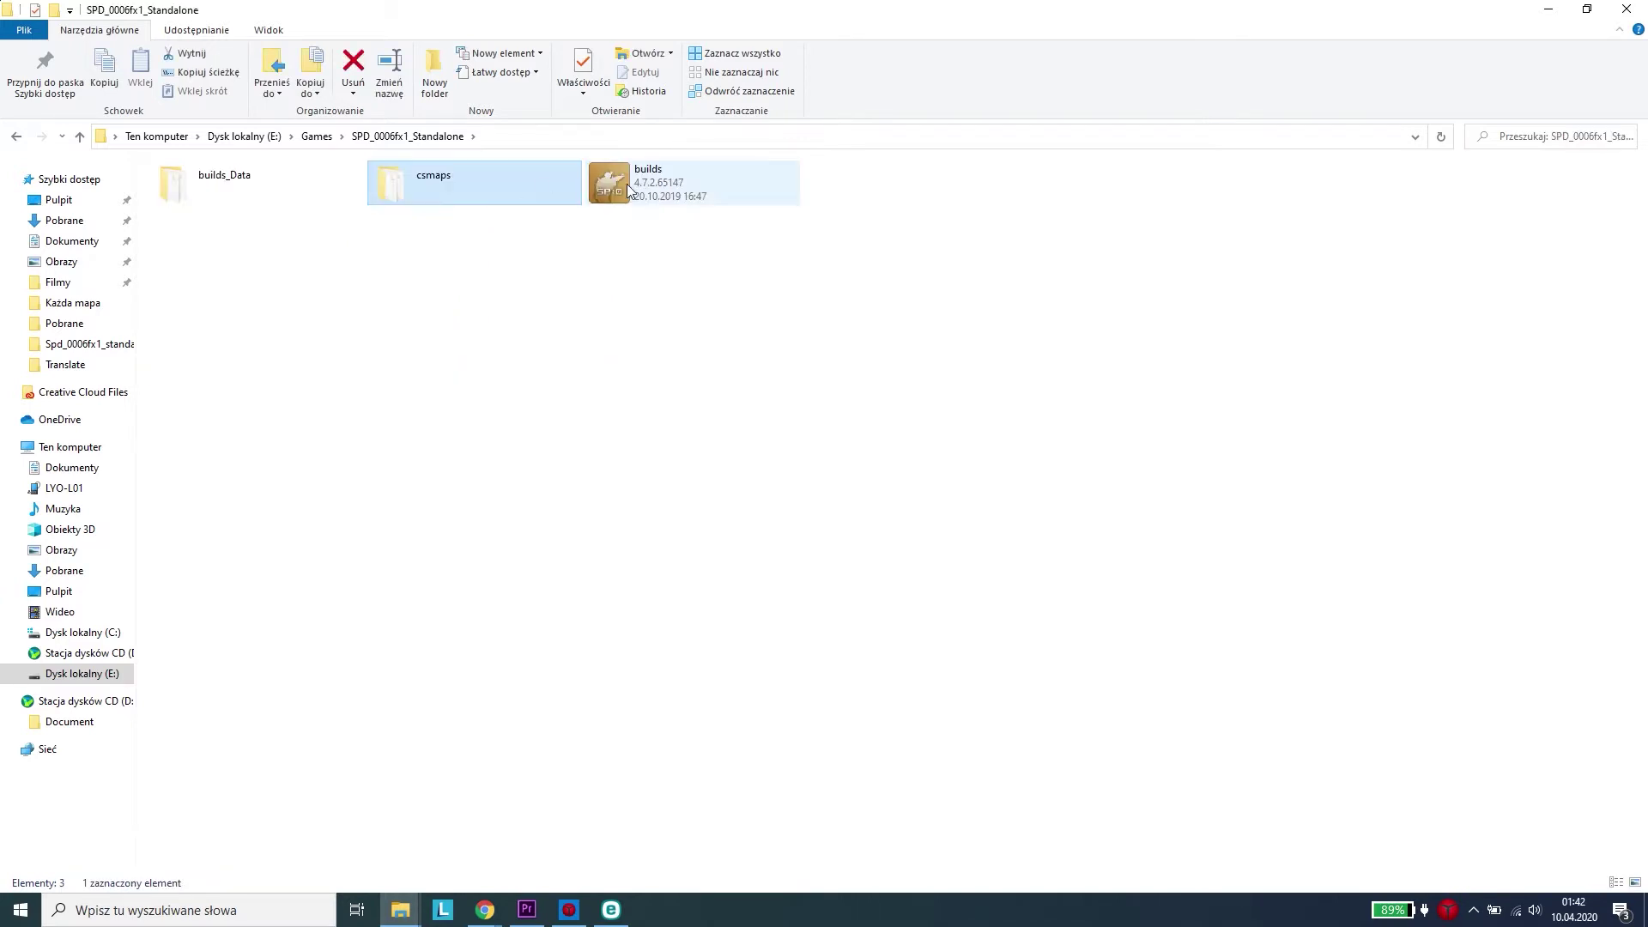
double_click(627, 184)
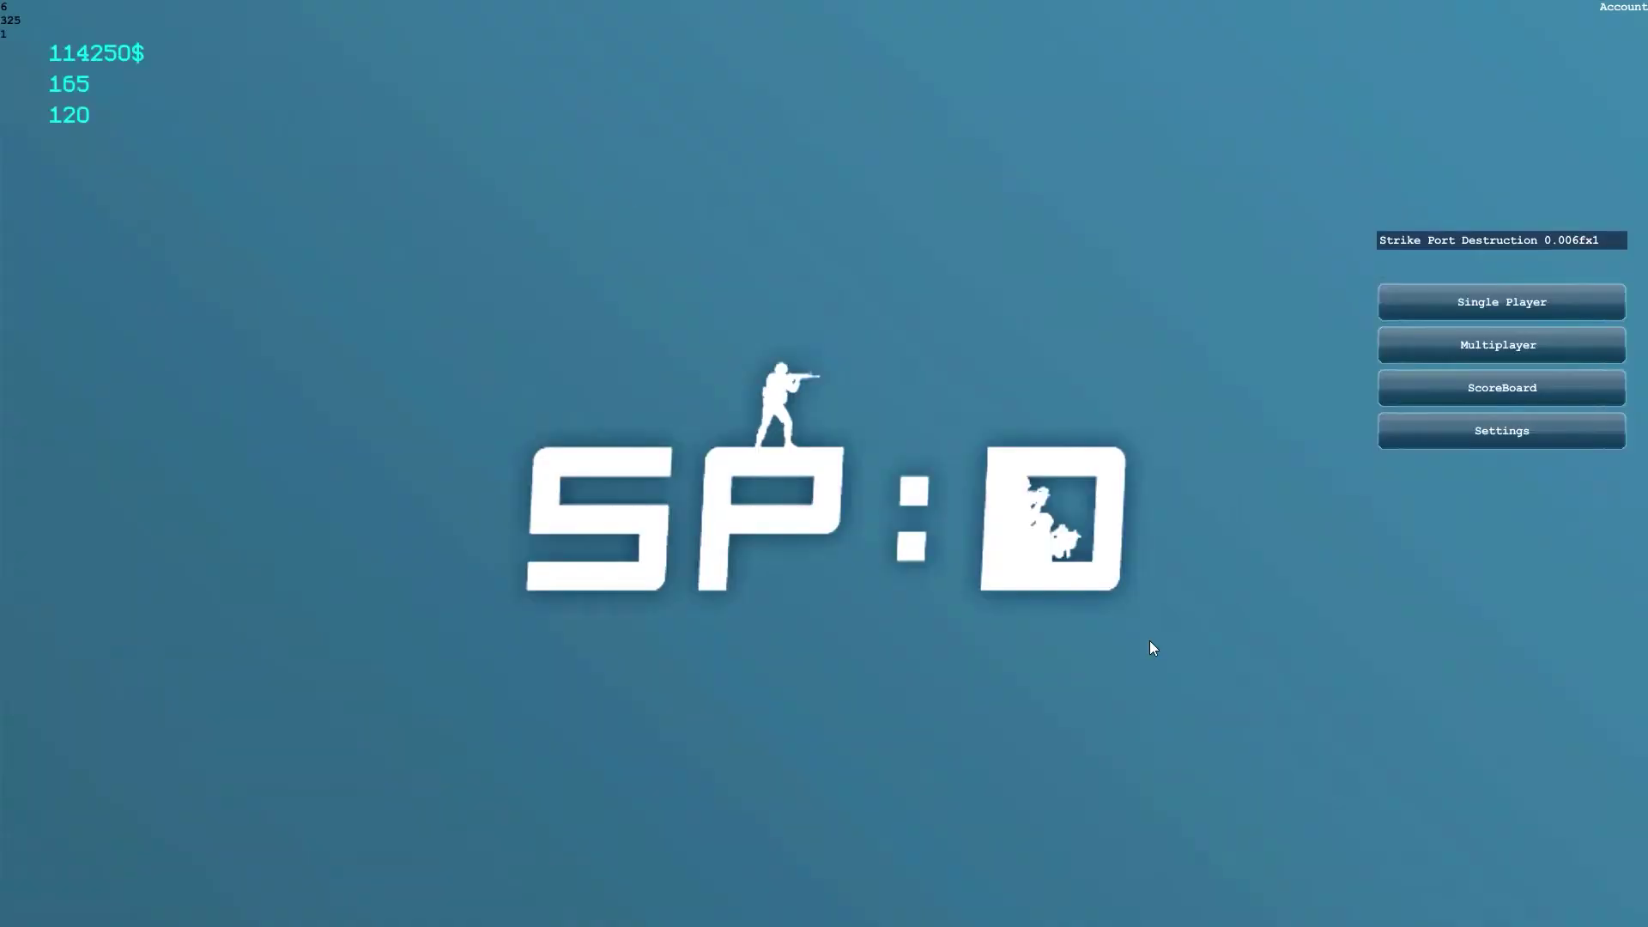
- Start hosting a Classic game on the Europe multiplayer server
click(1465, 334)
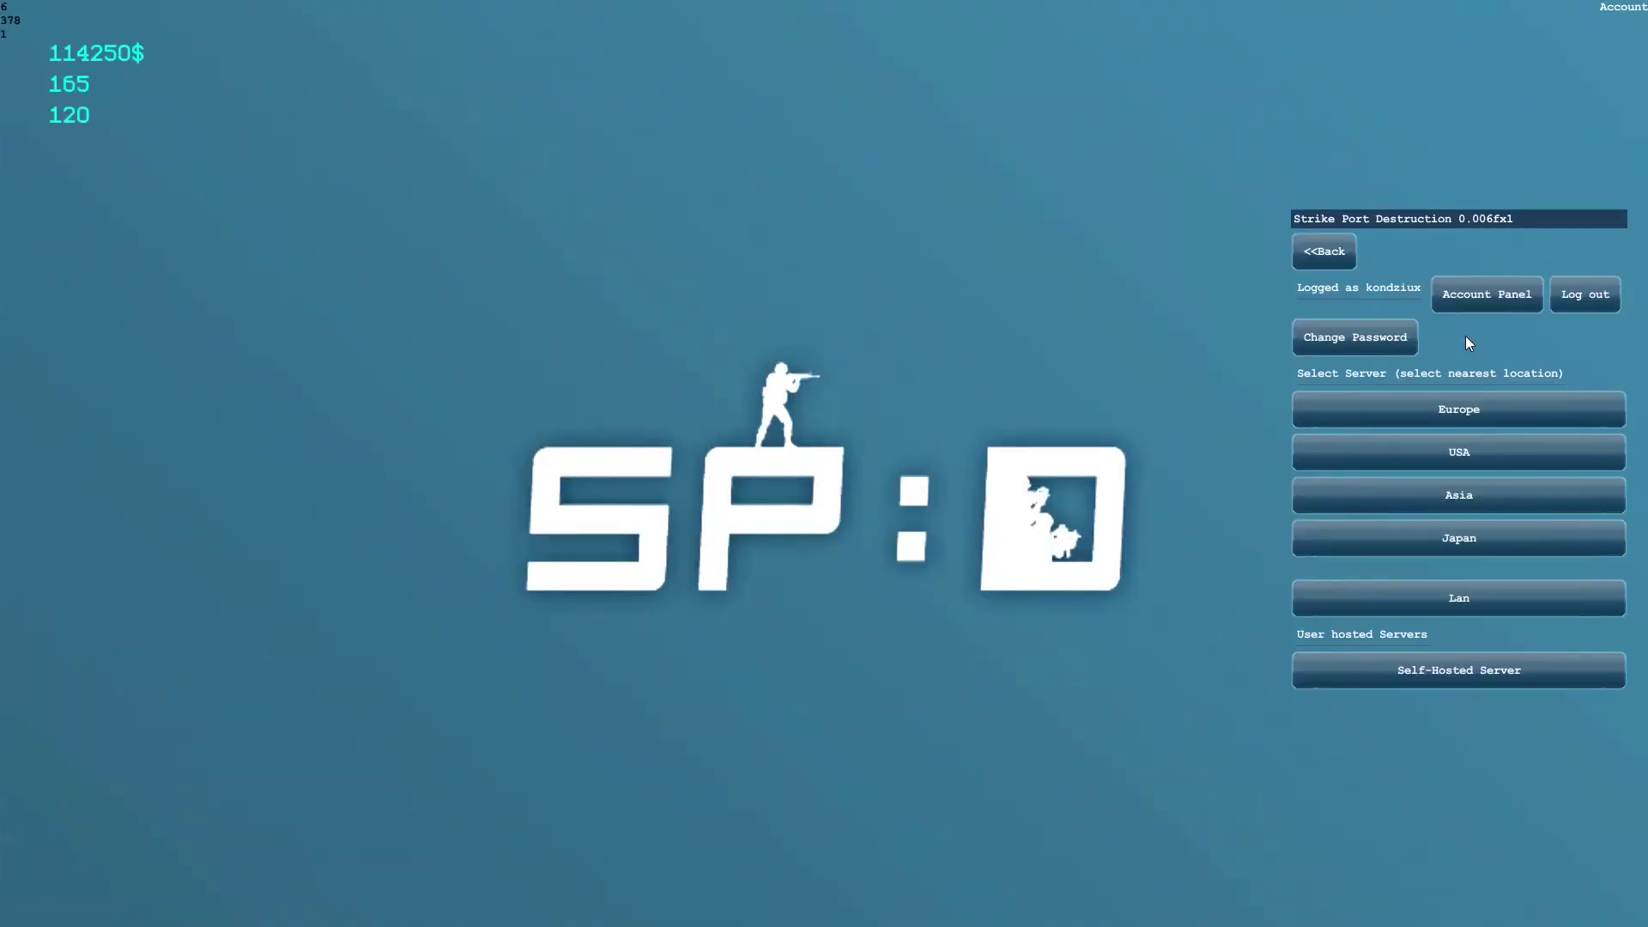
click(1440, 409)
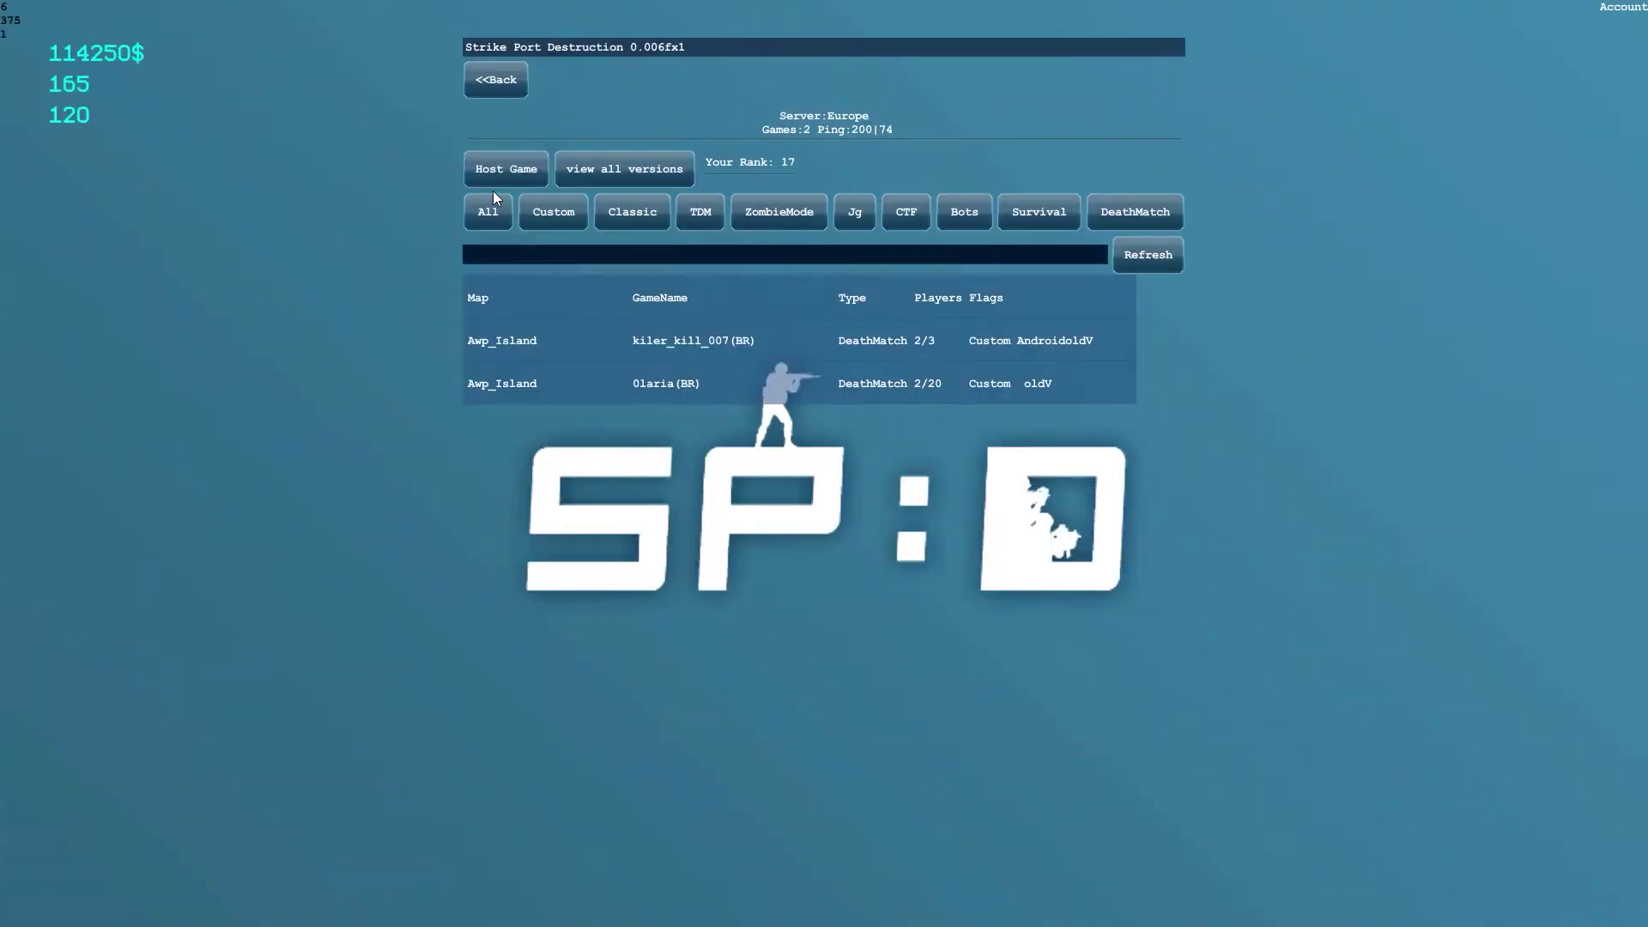
click(513, 167)
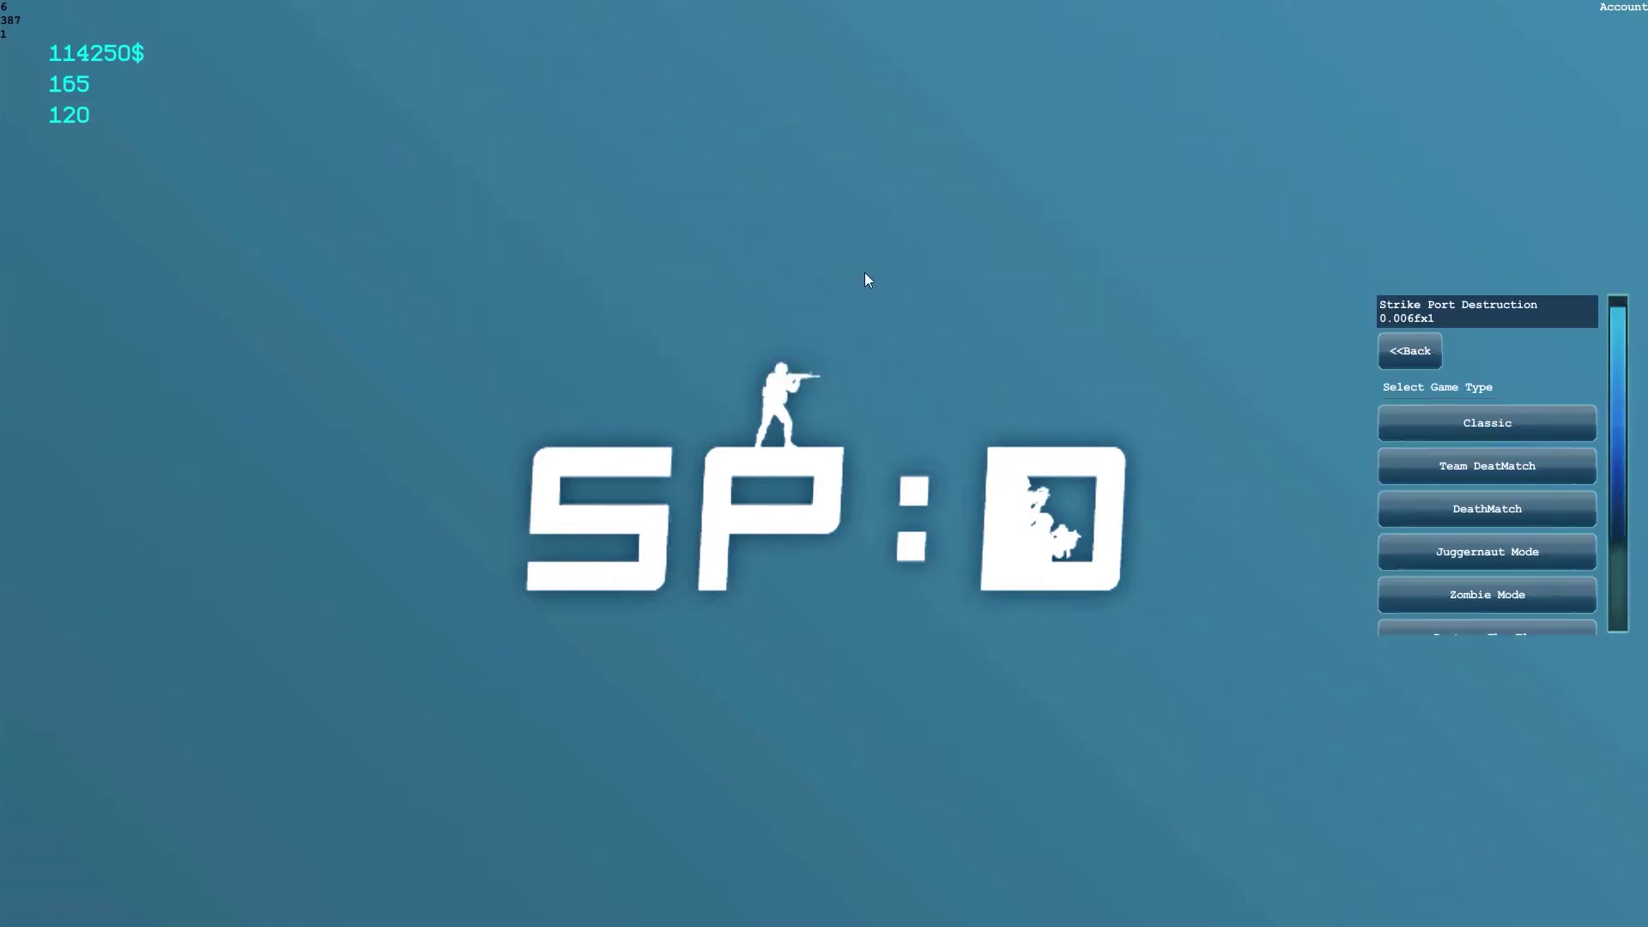
click(1487, 425)
- Pick aim_deagleB from the downloadable maps, dismissing the loading message and loading it again
scroll(1369, 460, down, 6)
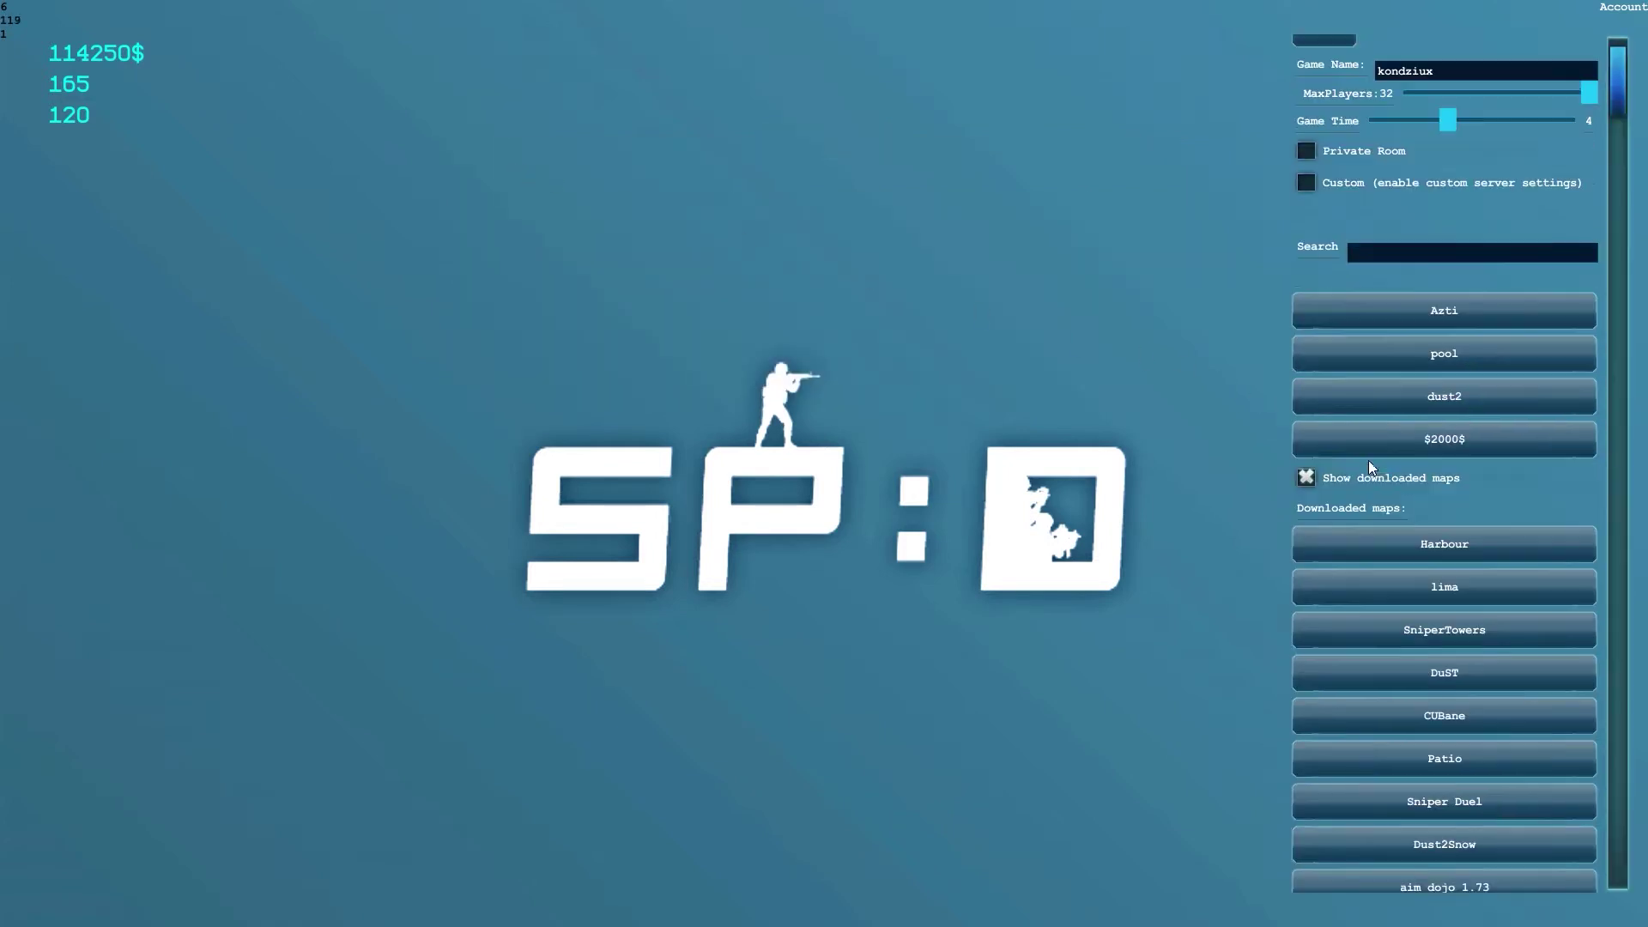
scroll(1368, 429, down, 5)
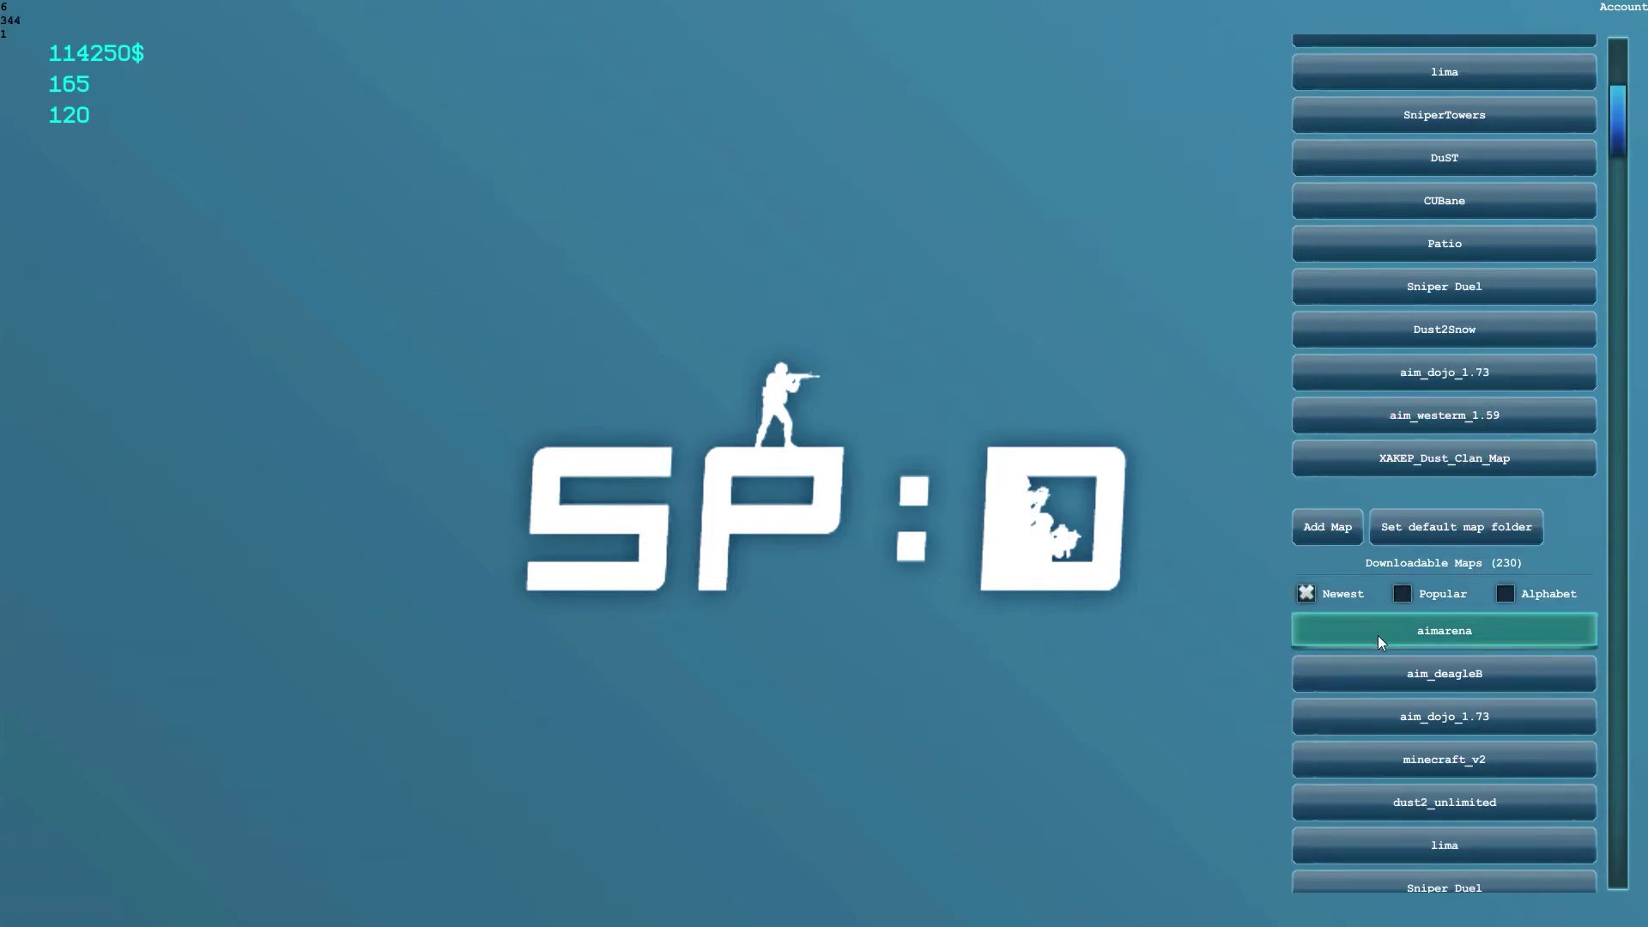
click(1363, 682)
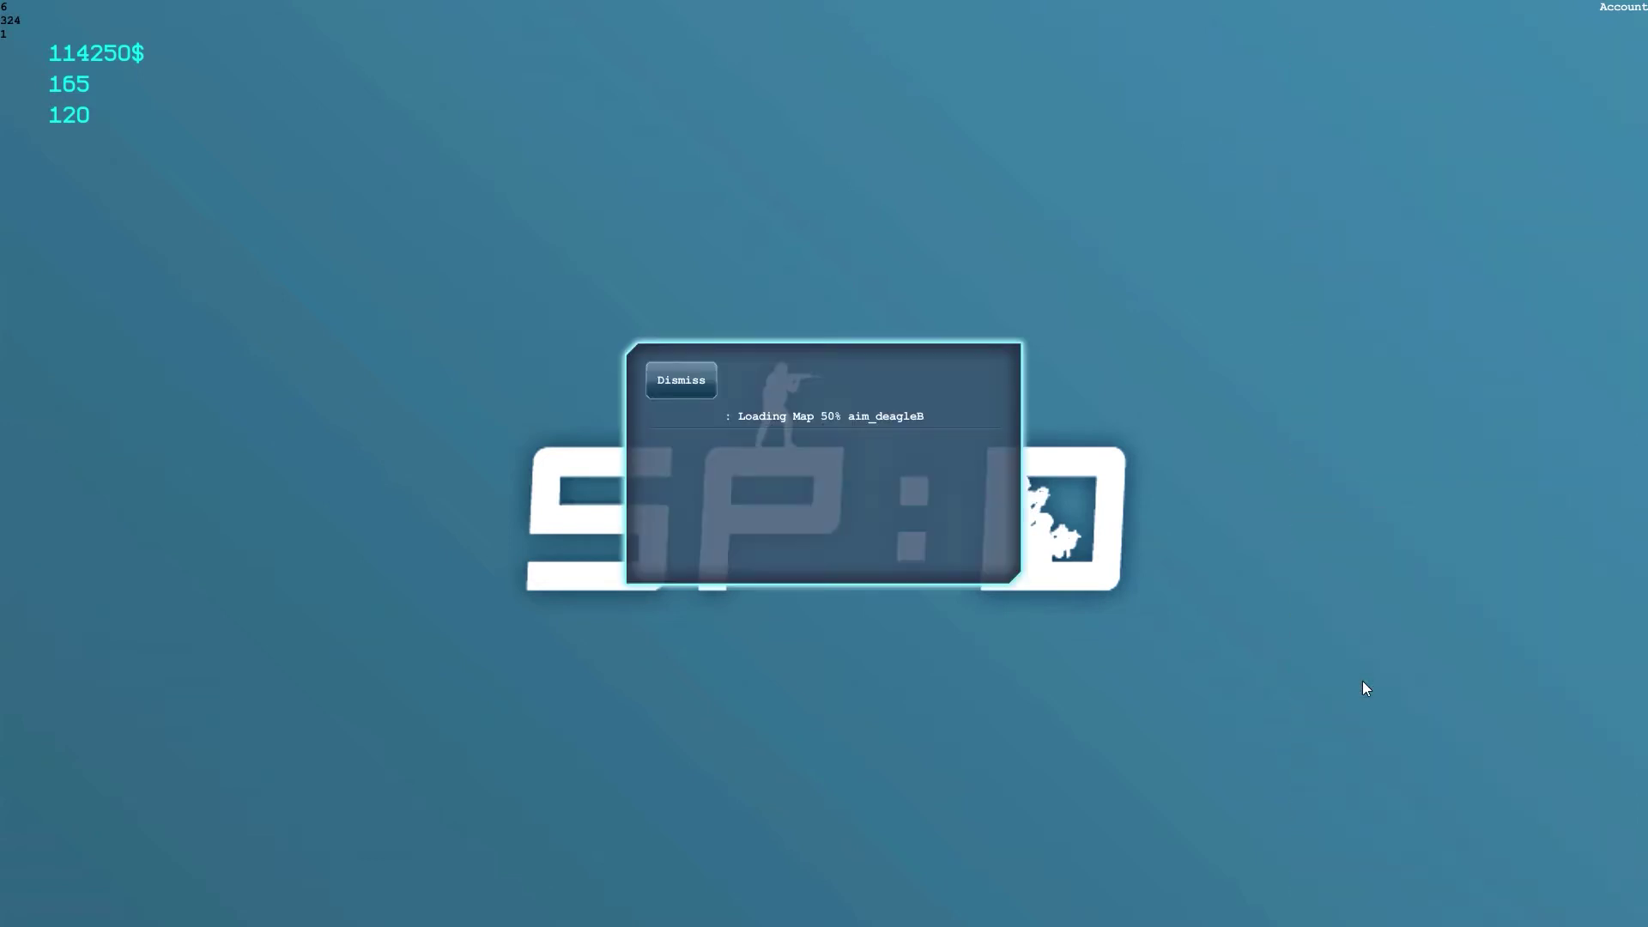
click(673, 390)
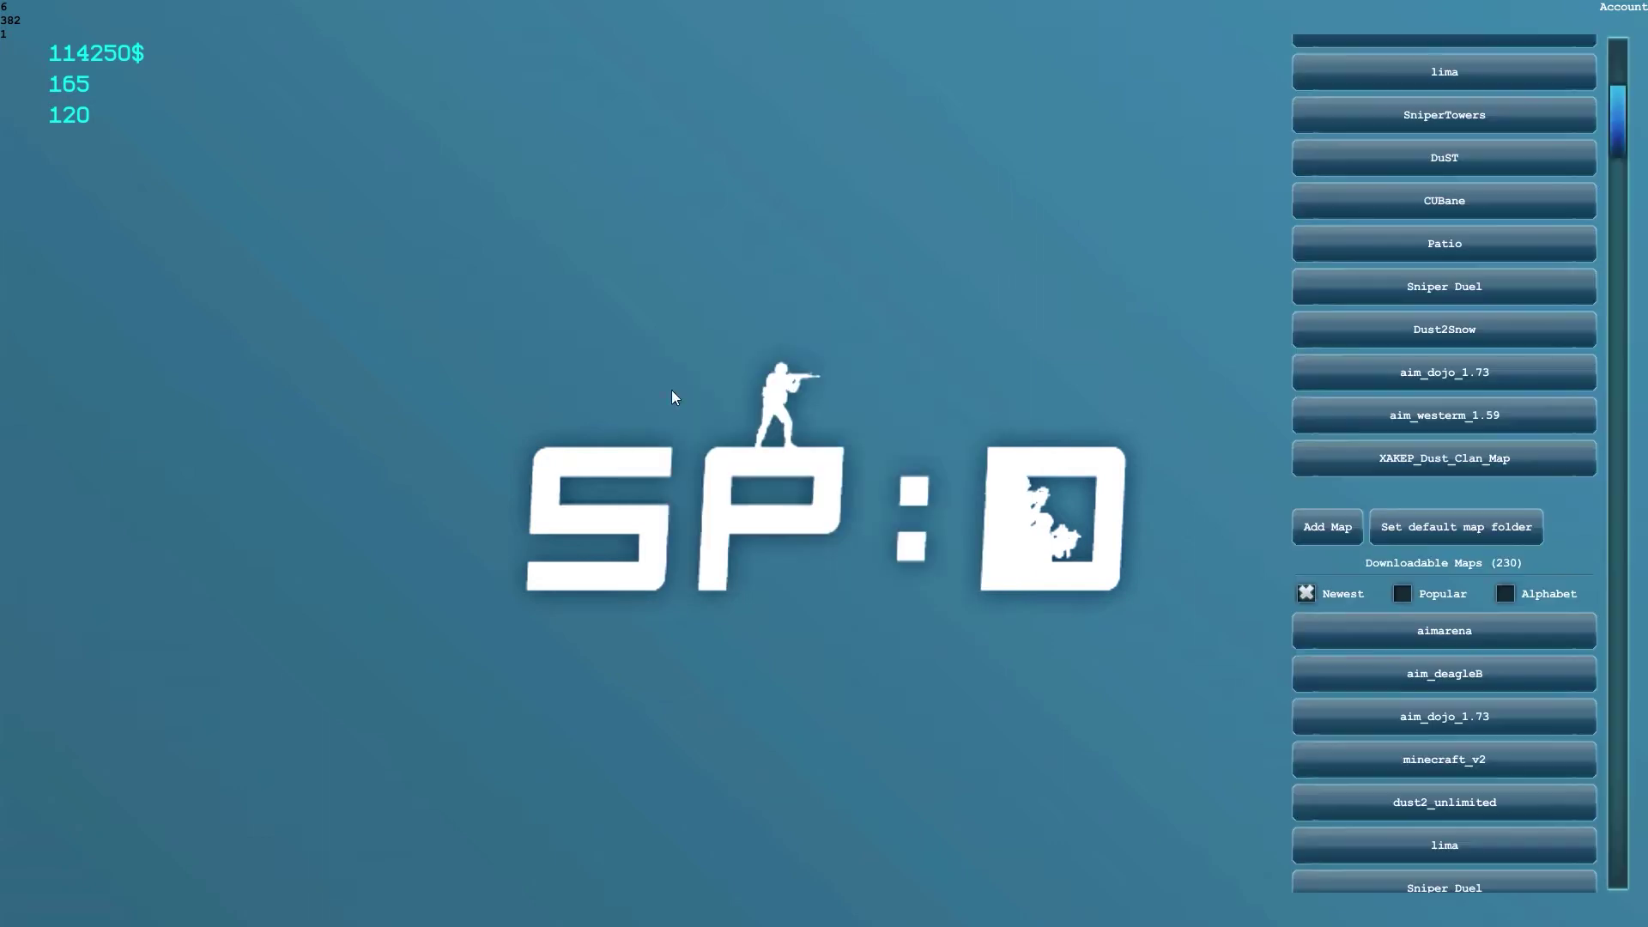
click(1382, 660)
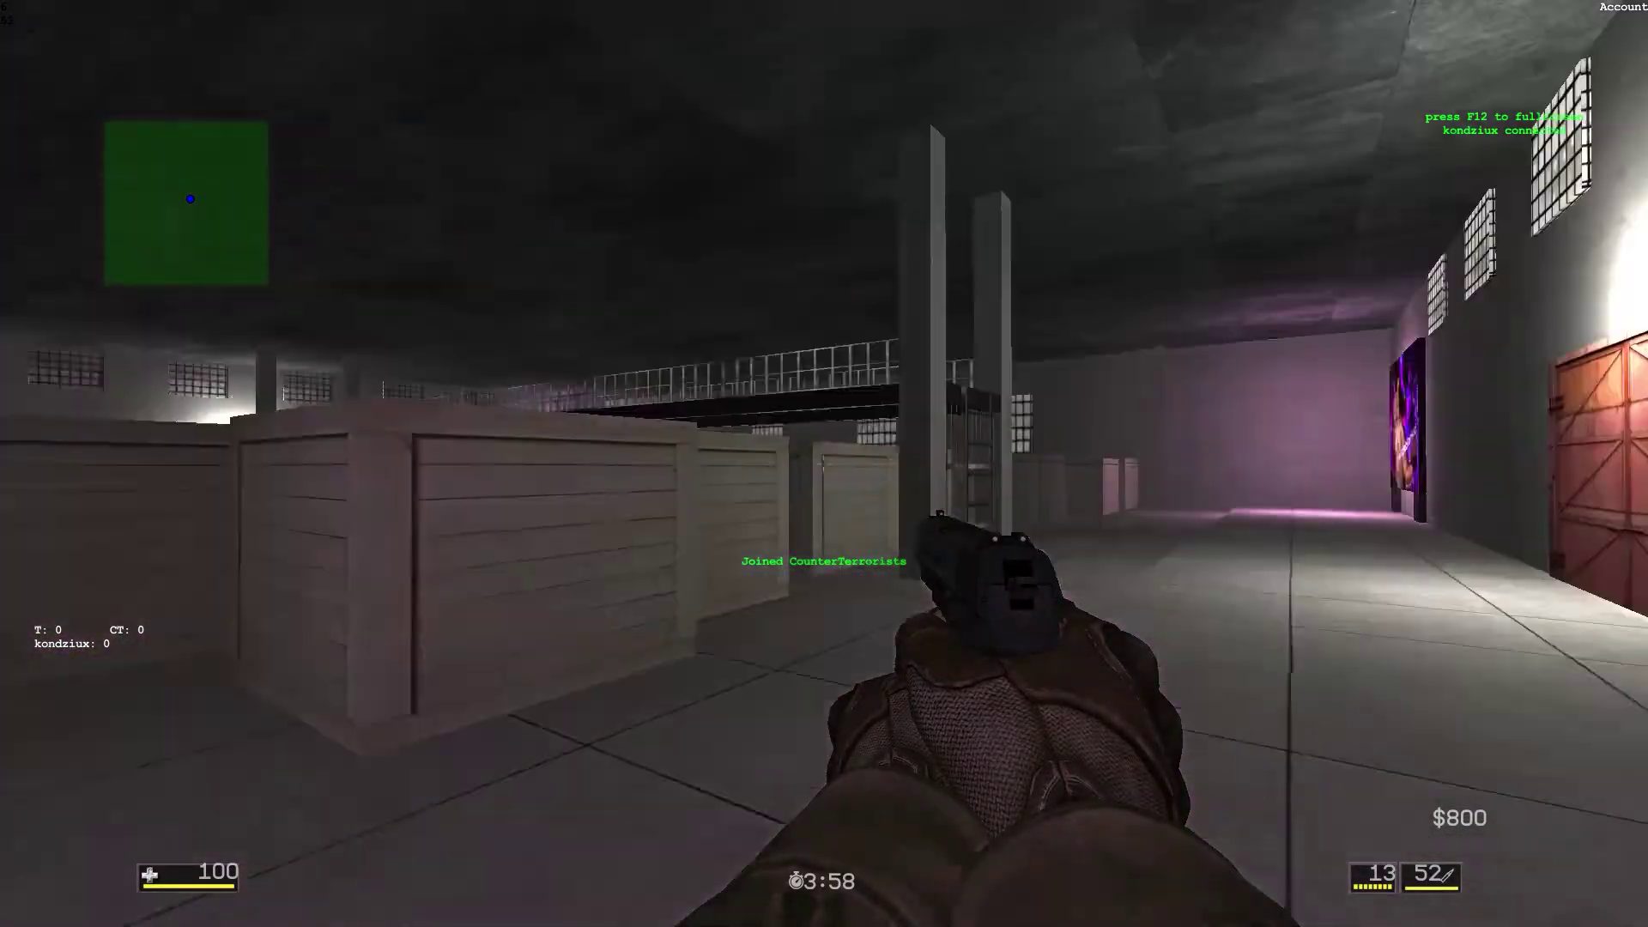
- Walk to the door firing pistol shots, climb the stairs with the knife, then re-equip the pistol
key(w)
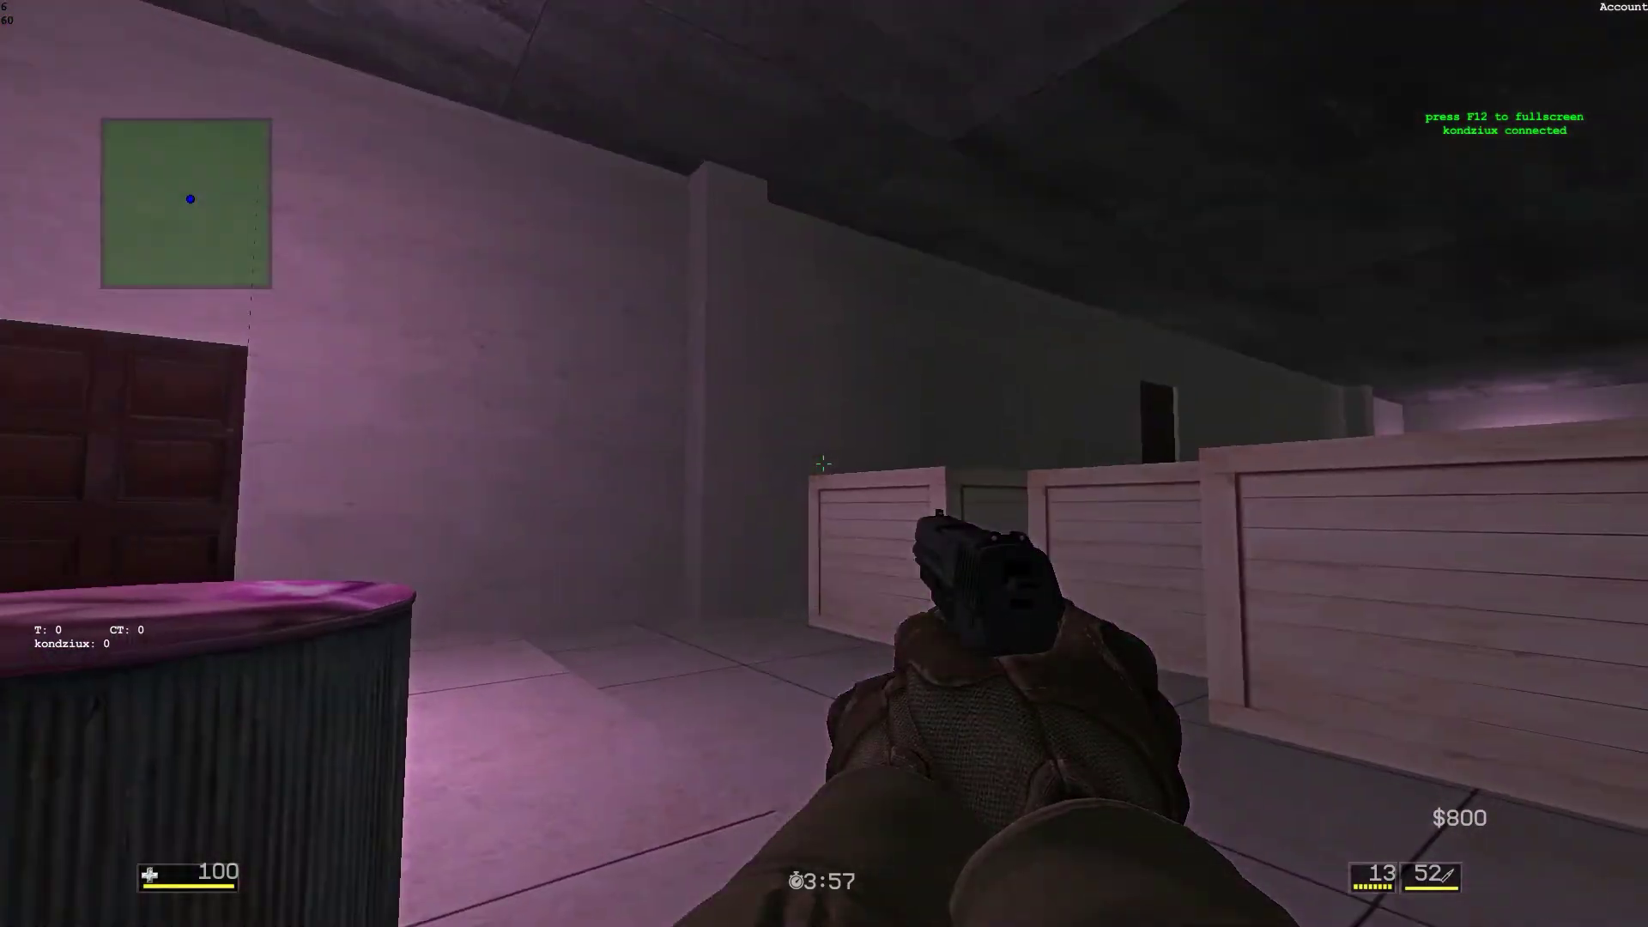
click(823, 464)
click(823, 463)
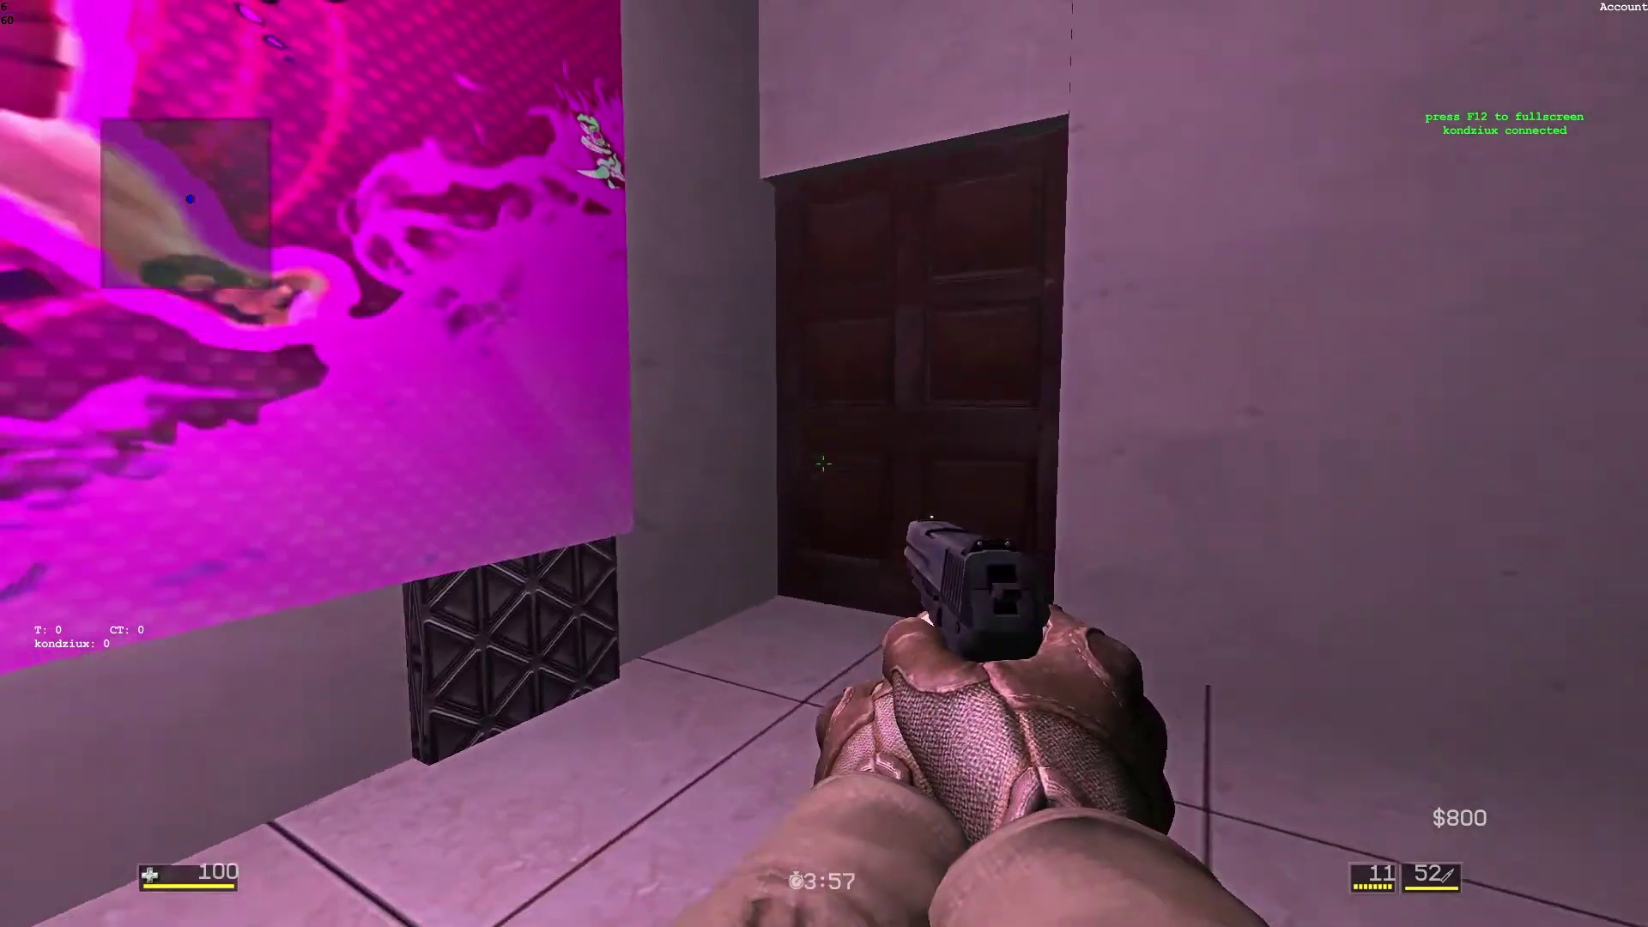
key(w)
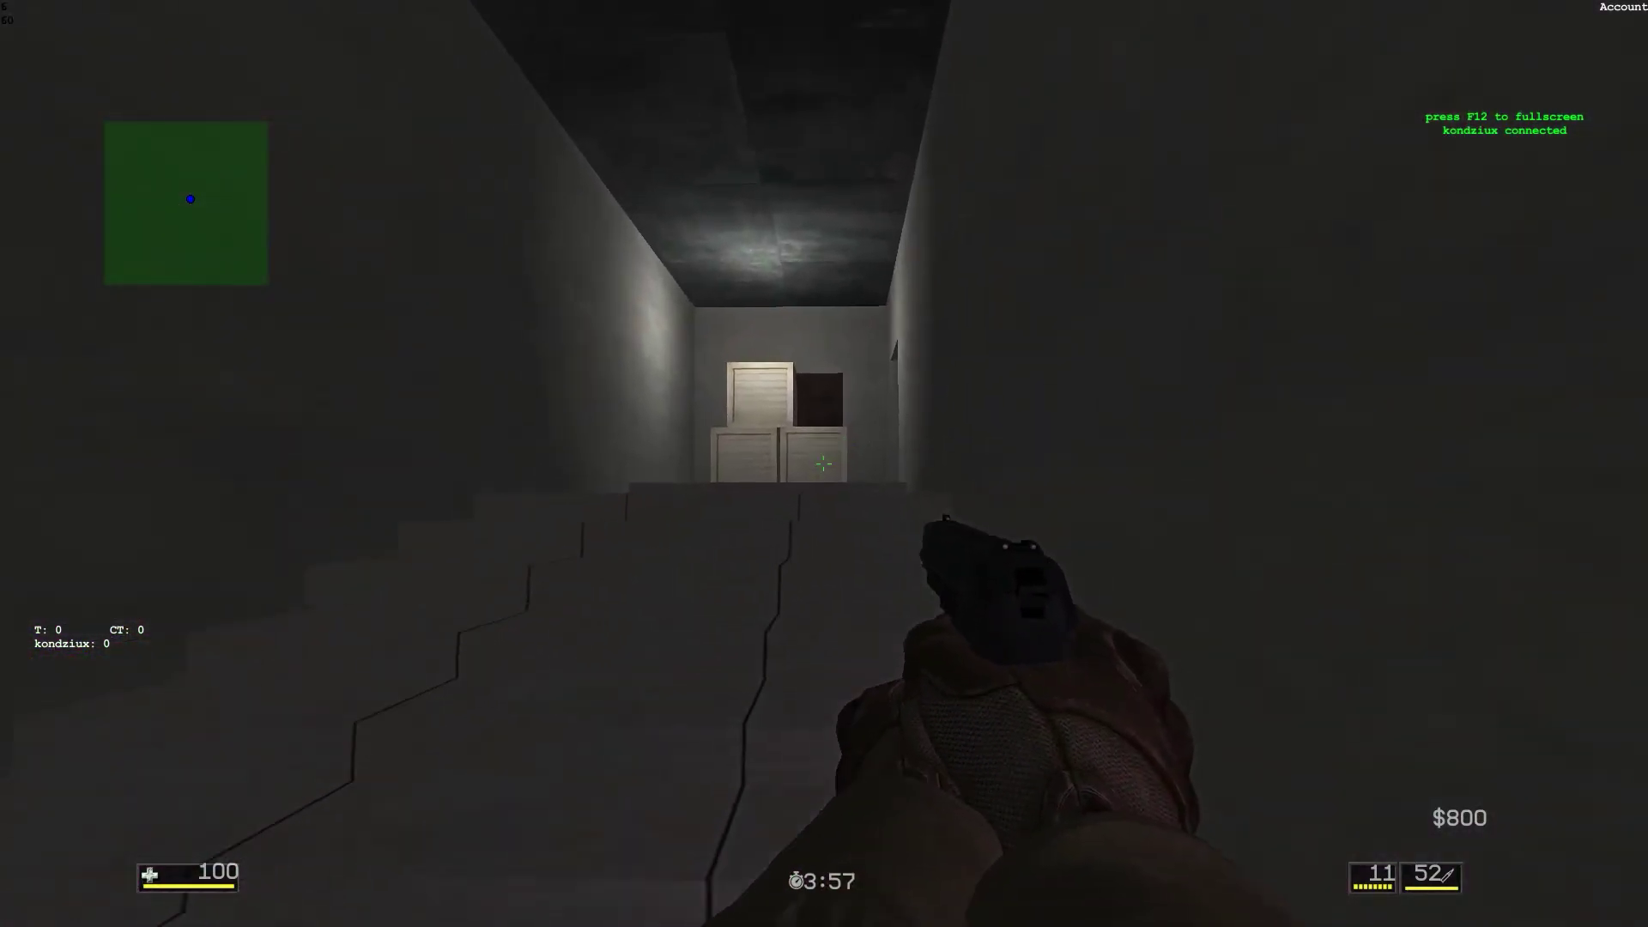
key(w)
key(3)
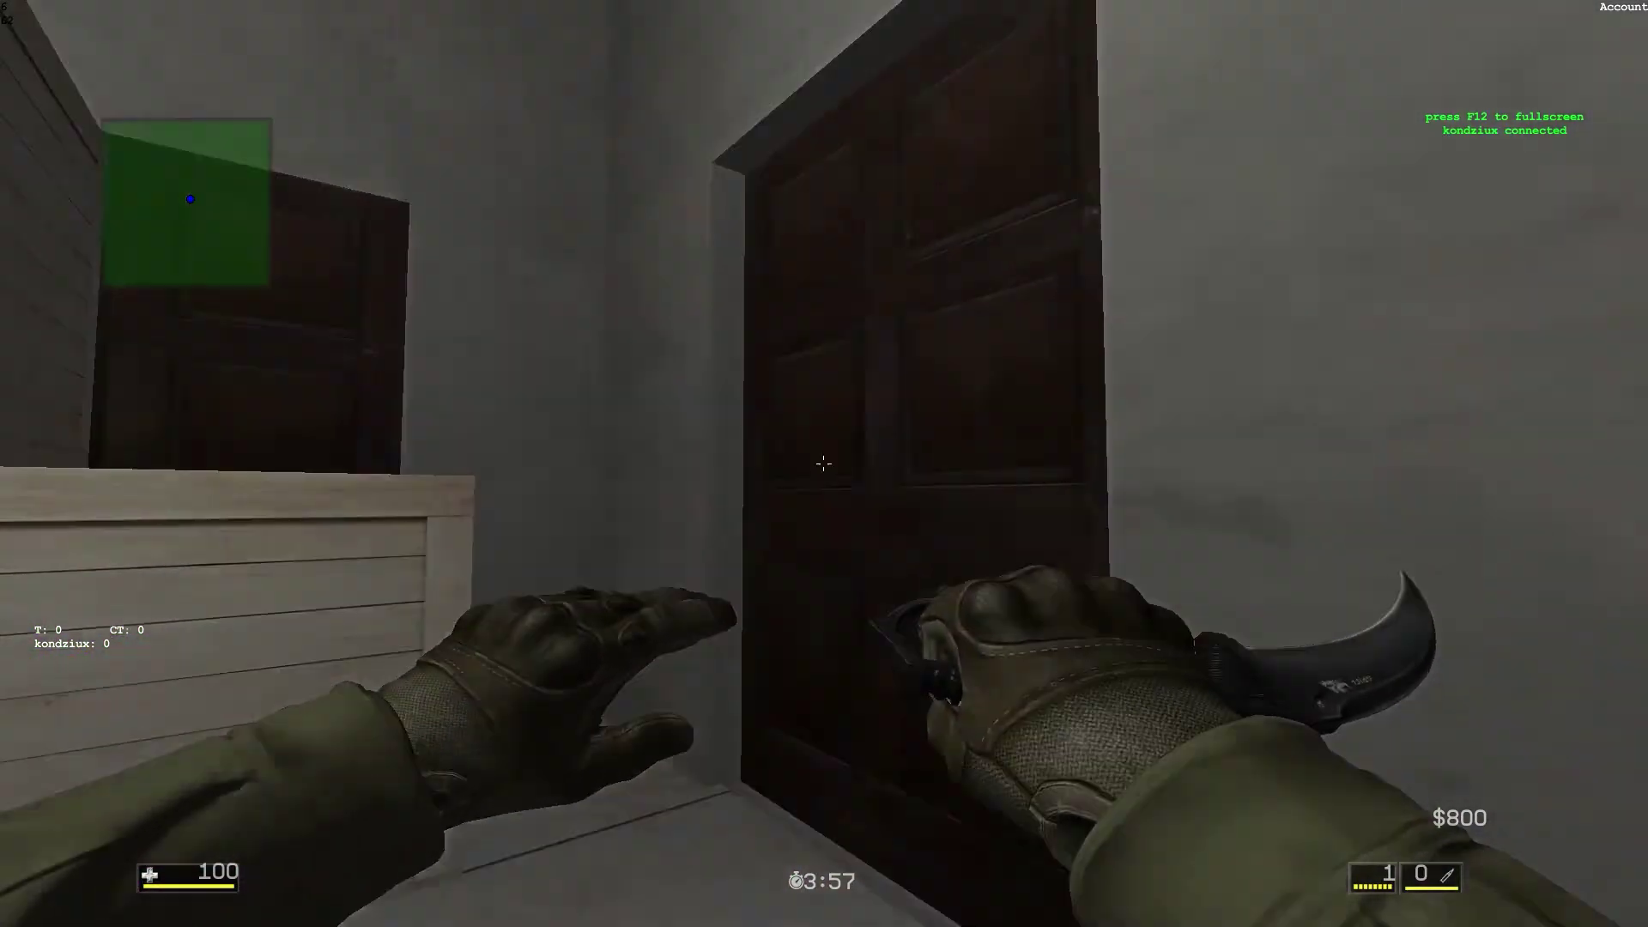
key(w)
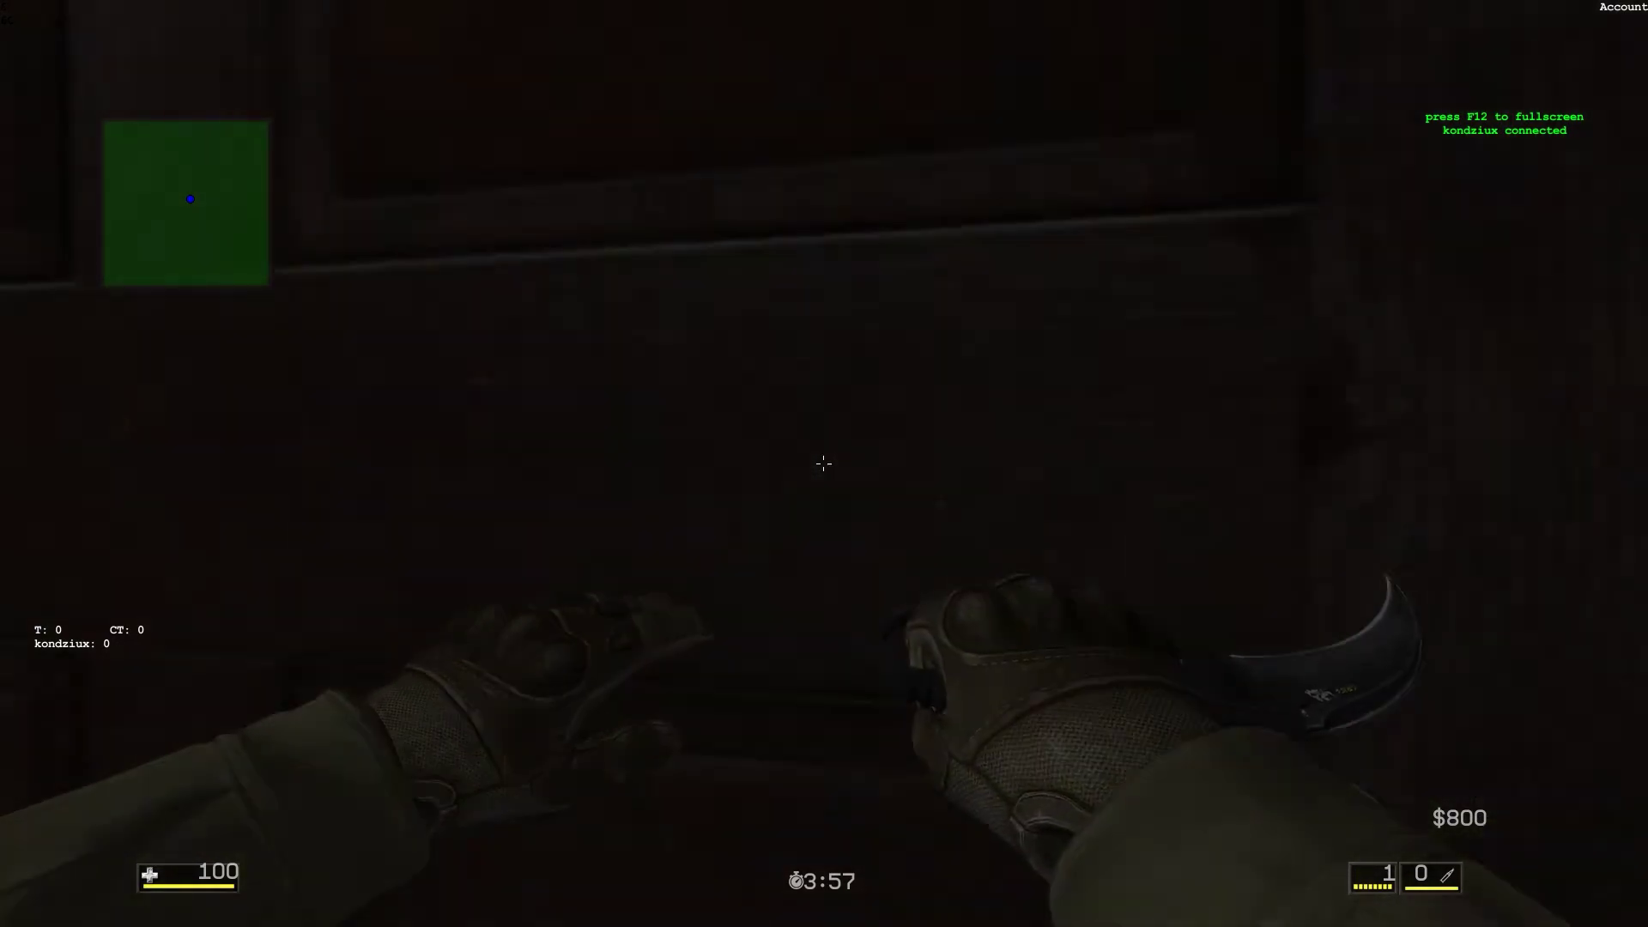
key(2)
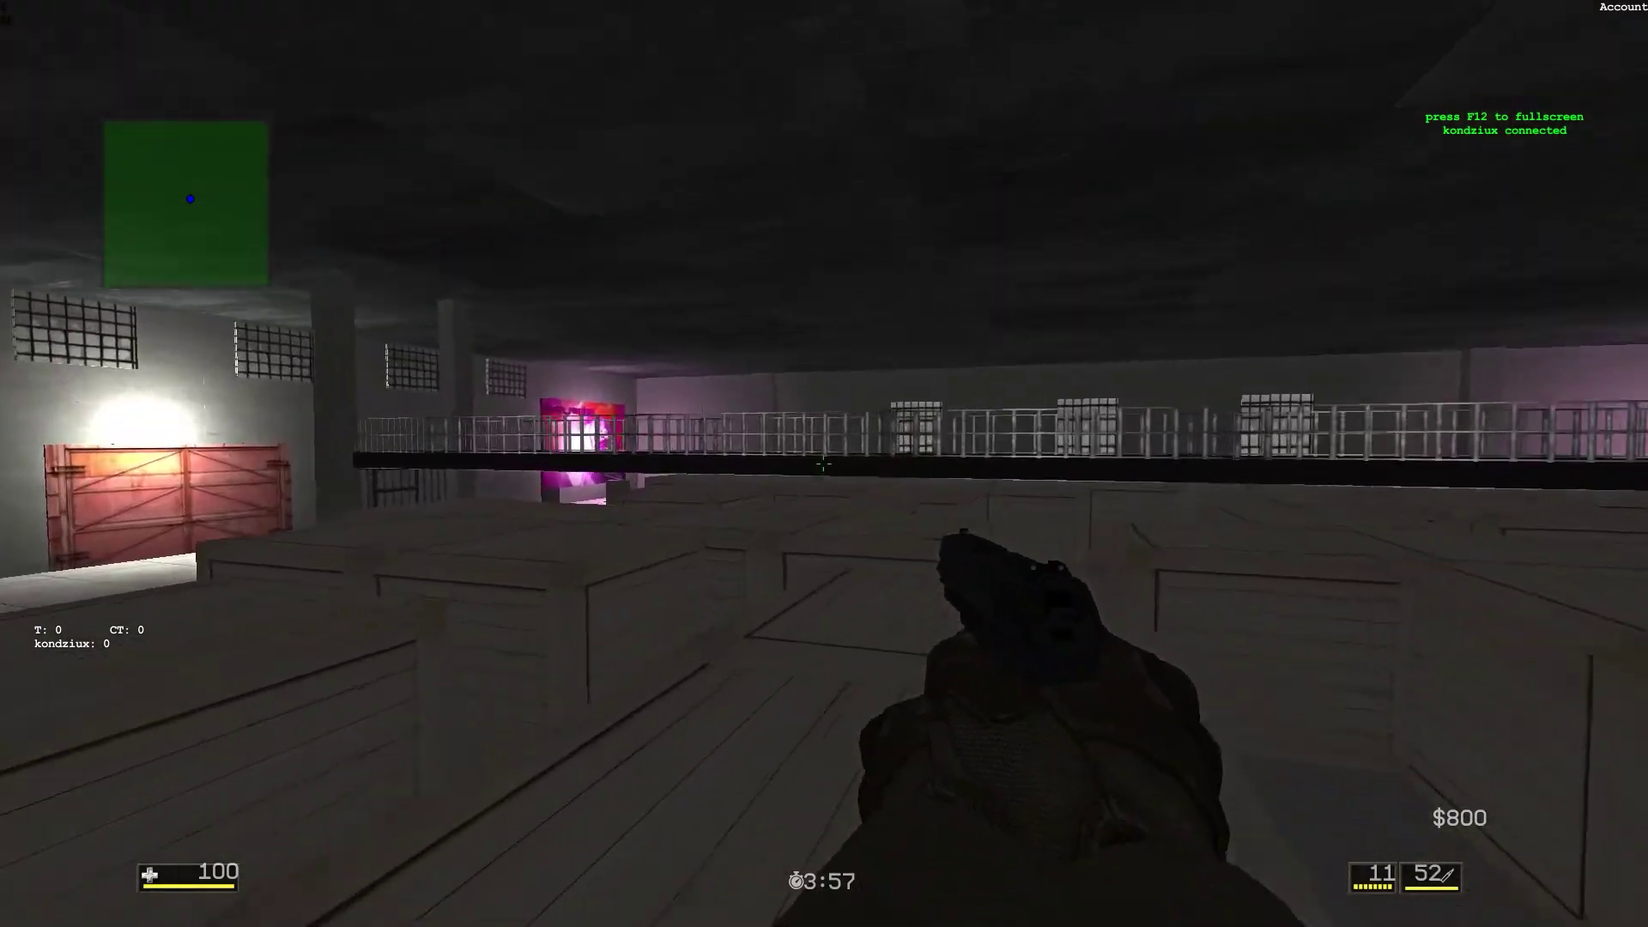
- Cross the crates toward the catwalk and fire pistol shots across the warehouse
key(w)
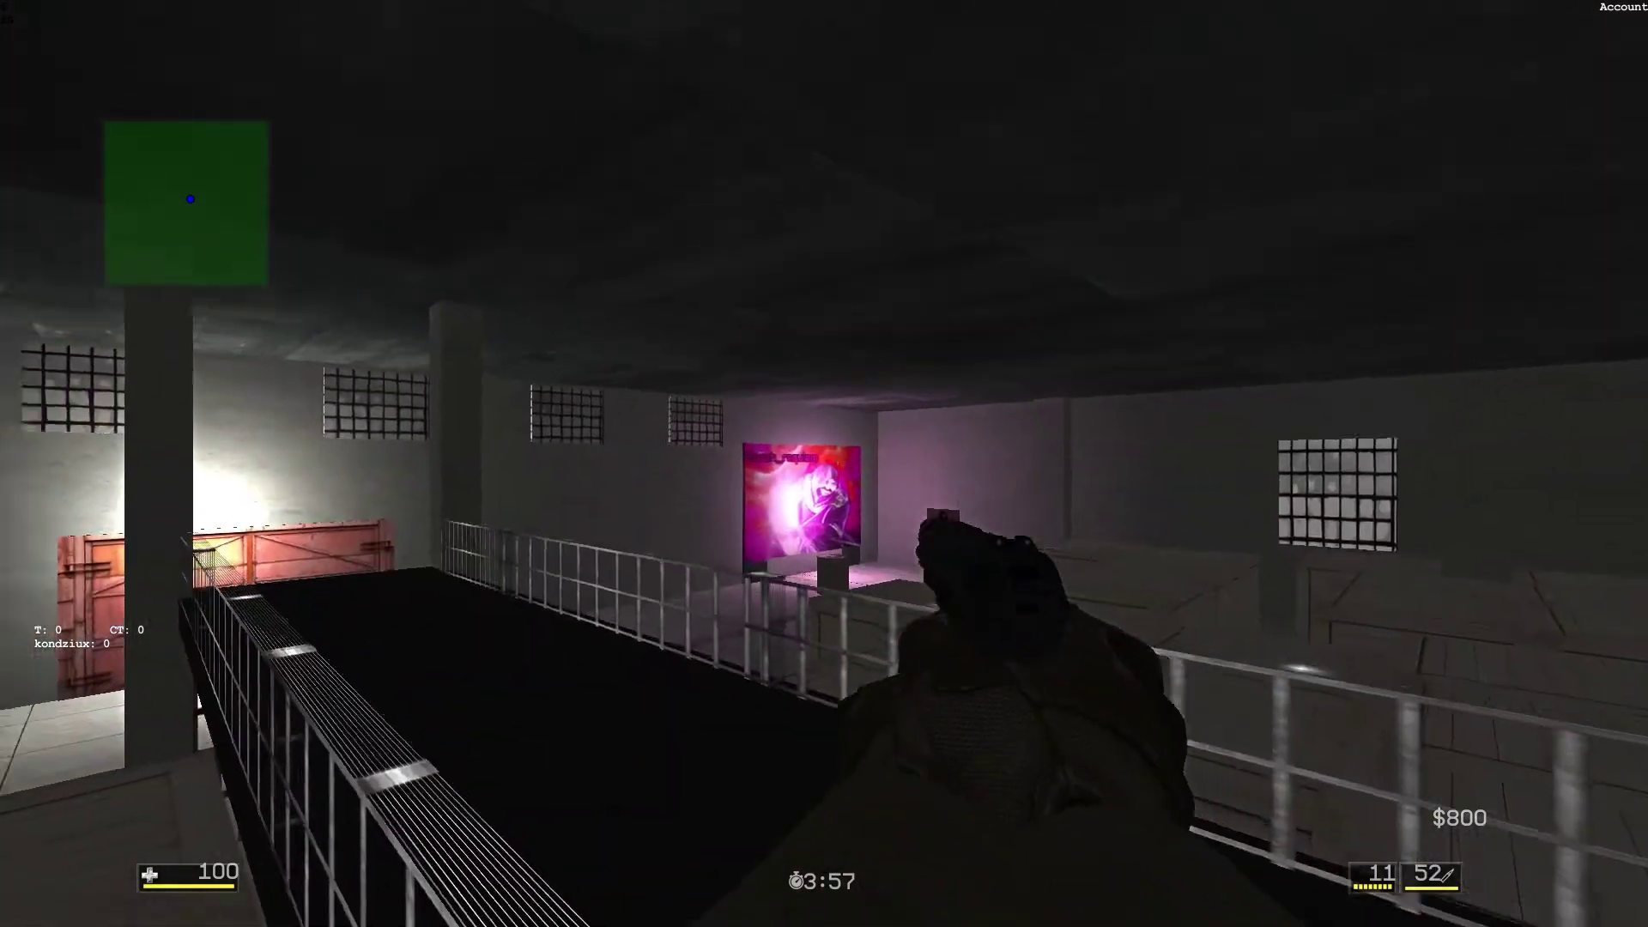
click(824, 463)
click(824, 463)
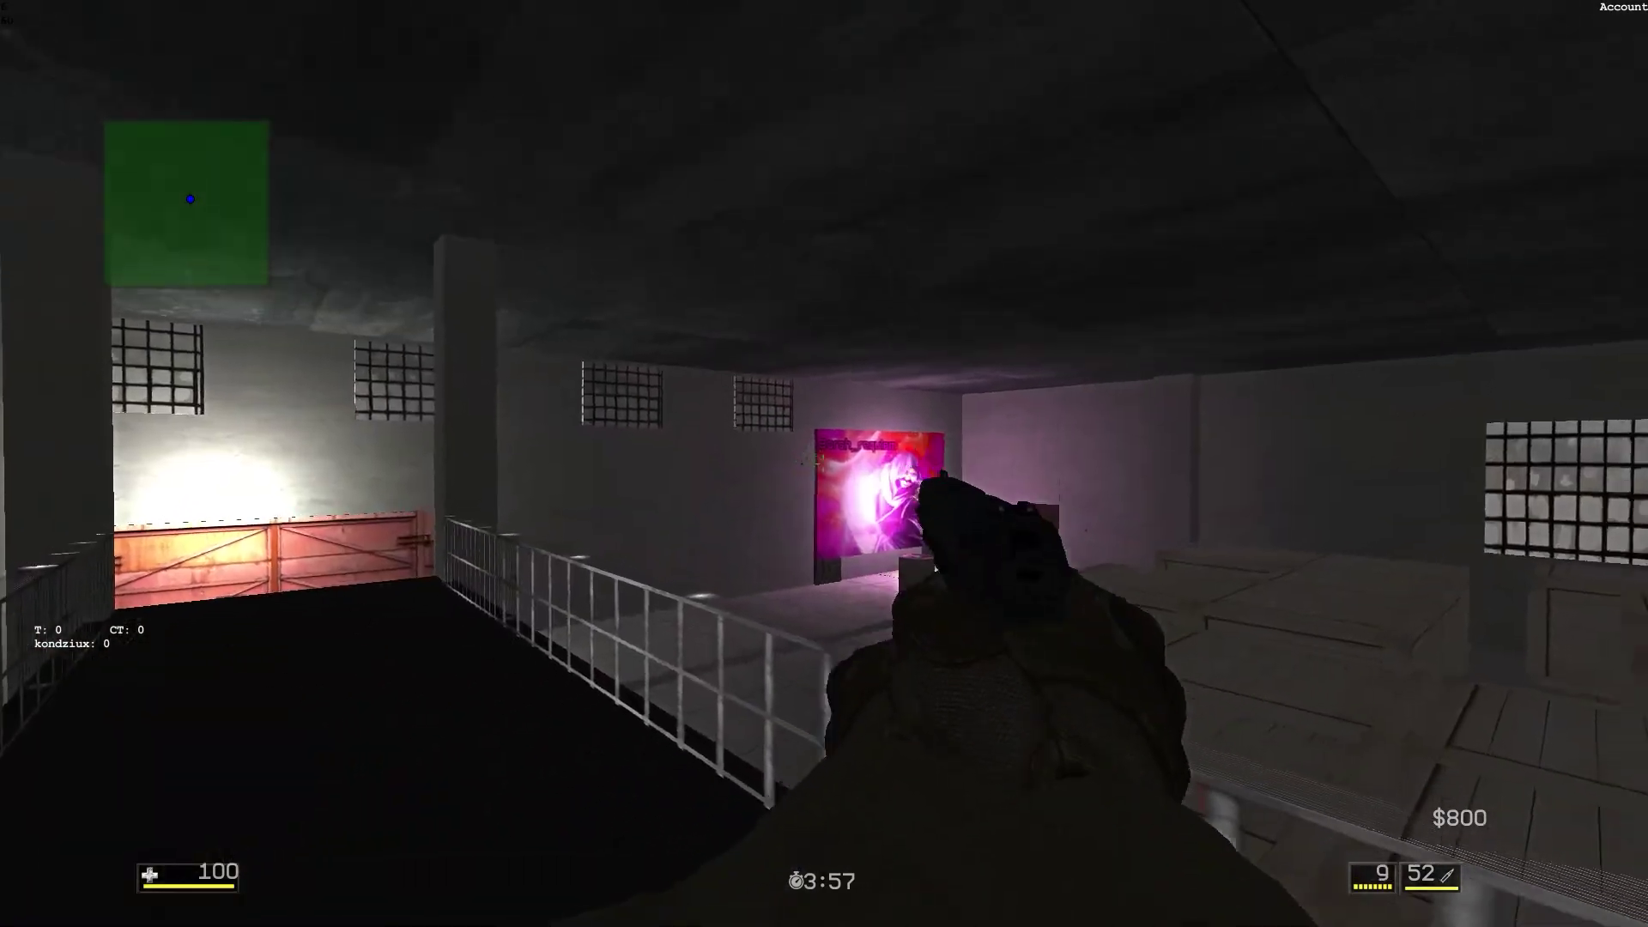
click(824, 463)
click(824, 463)
click(824, 463)
click(824, 464)
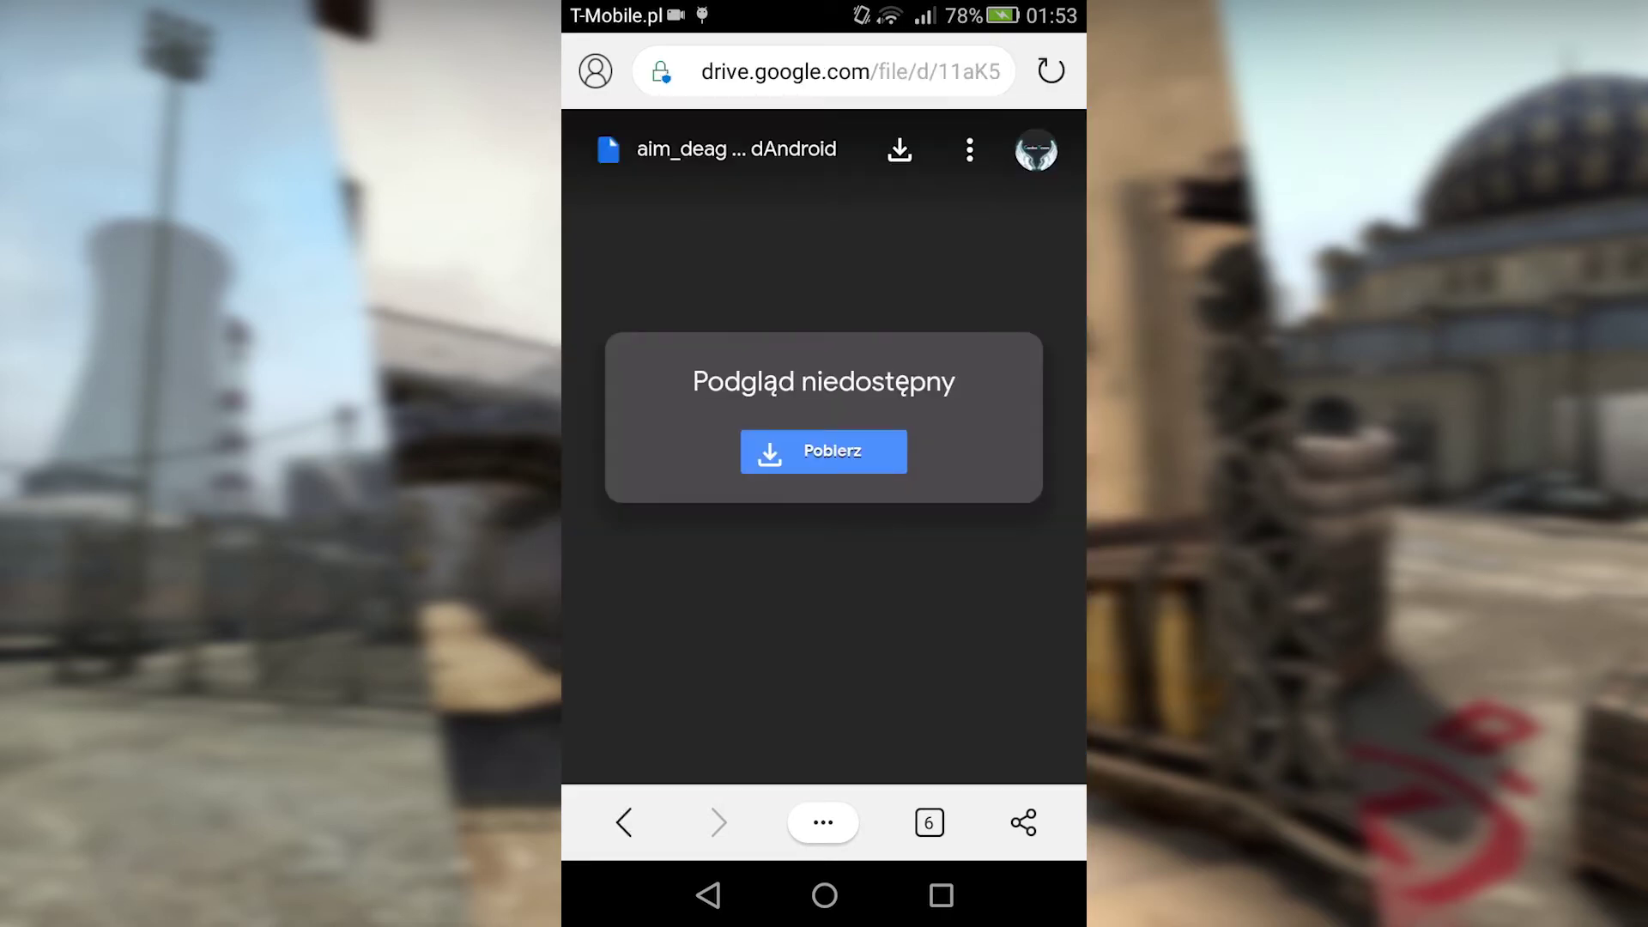
- Download the Android aim_deagleB map from Google Drive and show the browser's Downloads list
click(899, 151)
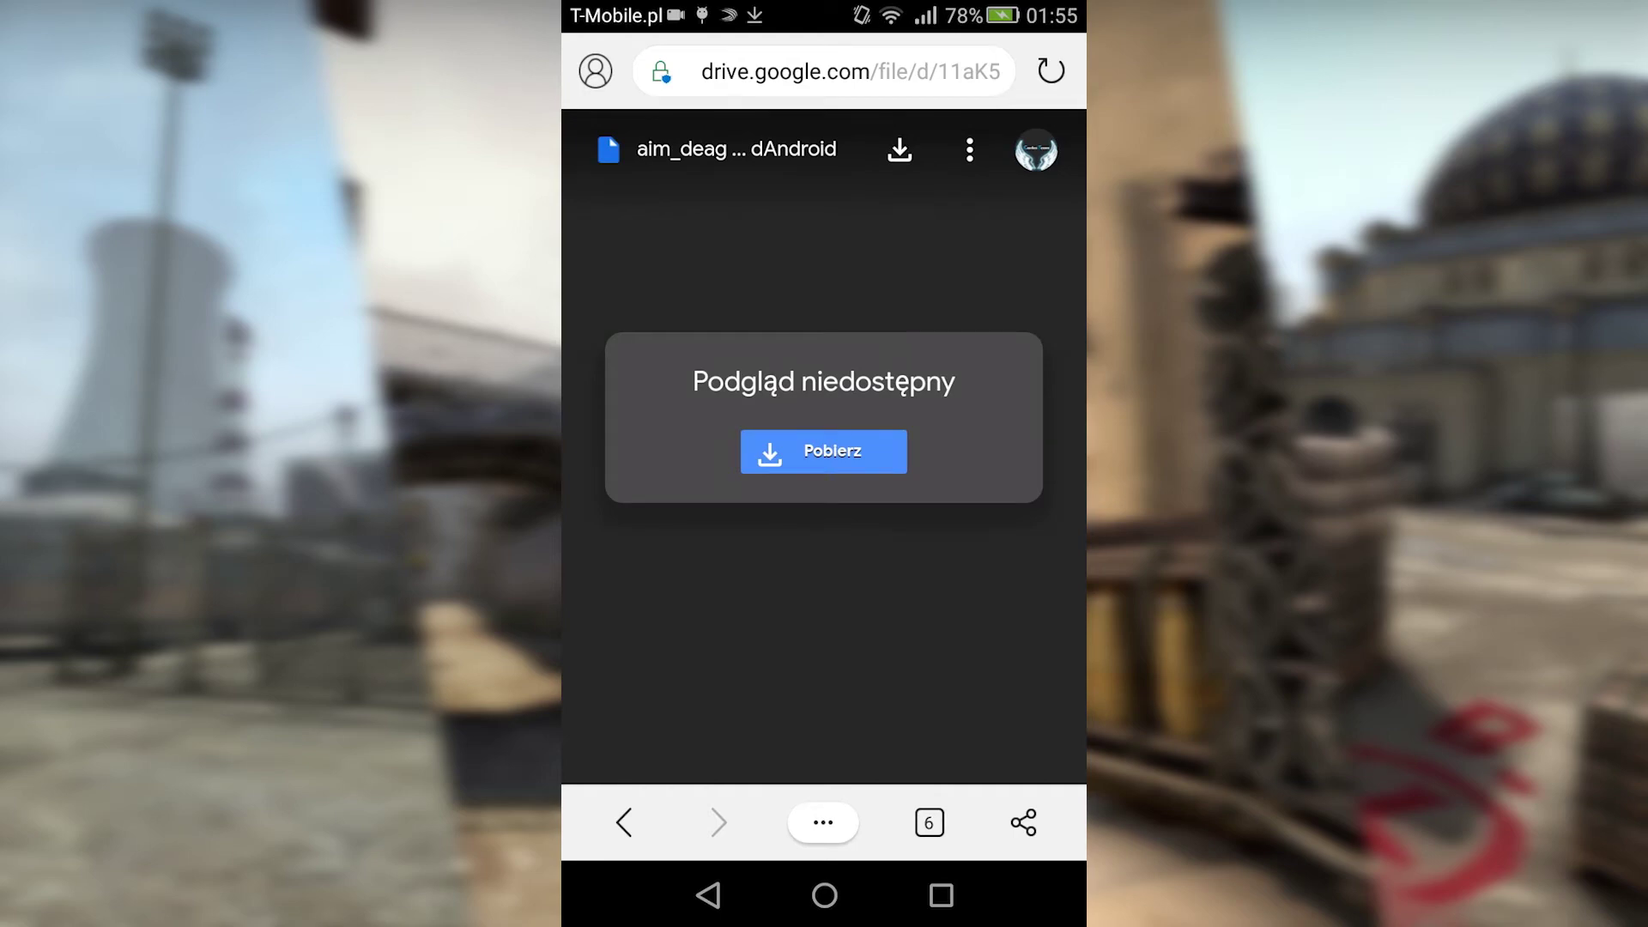
click(823, 823)
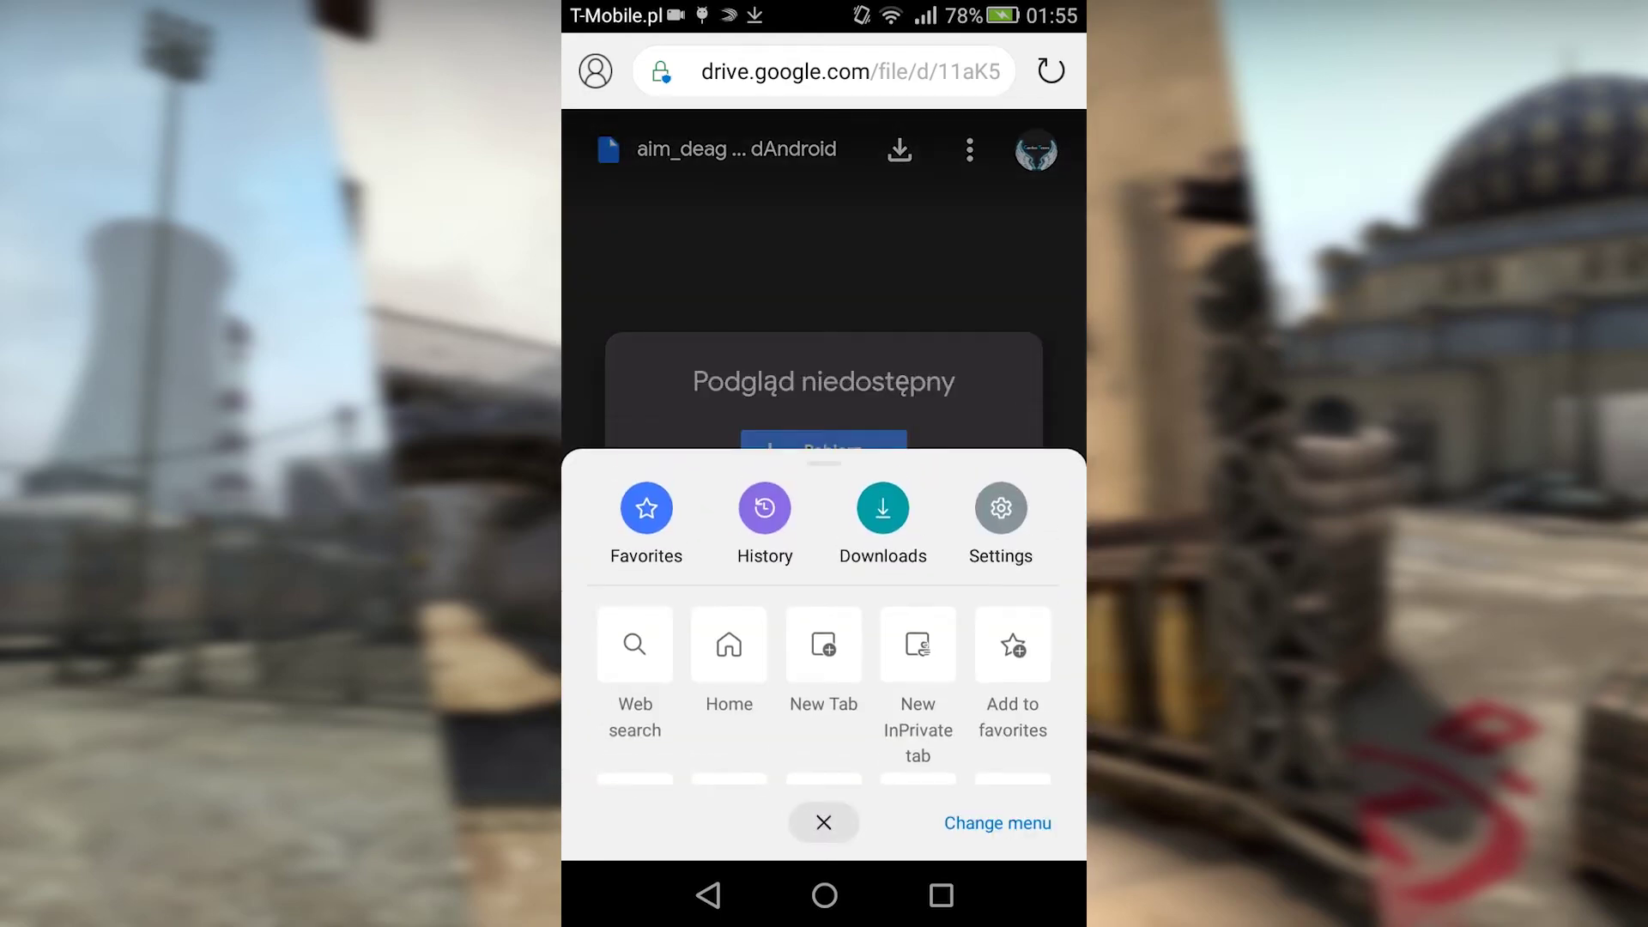
click(823, 822)
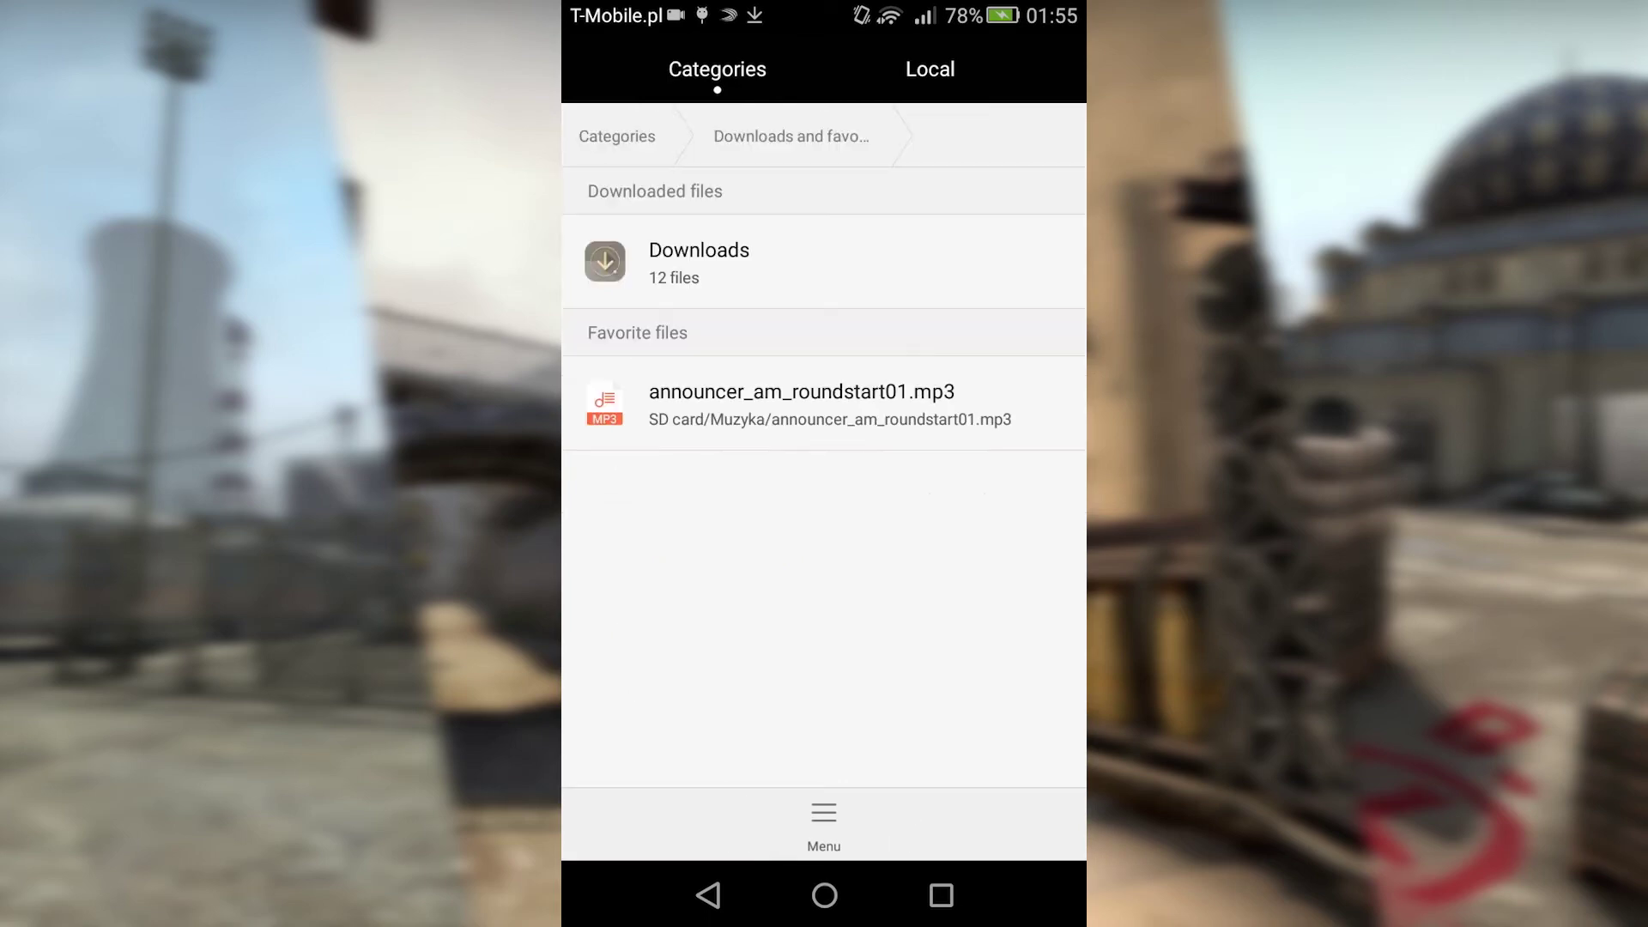
- In Downloads, select aim_deagleB.unity3dAndroid and start moving it
click(699, 261)
scroll(824, 477, down, 5)
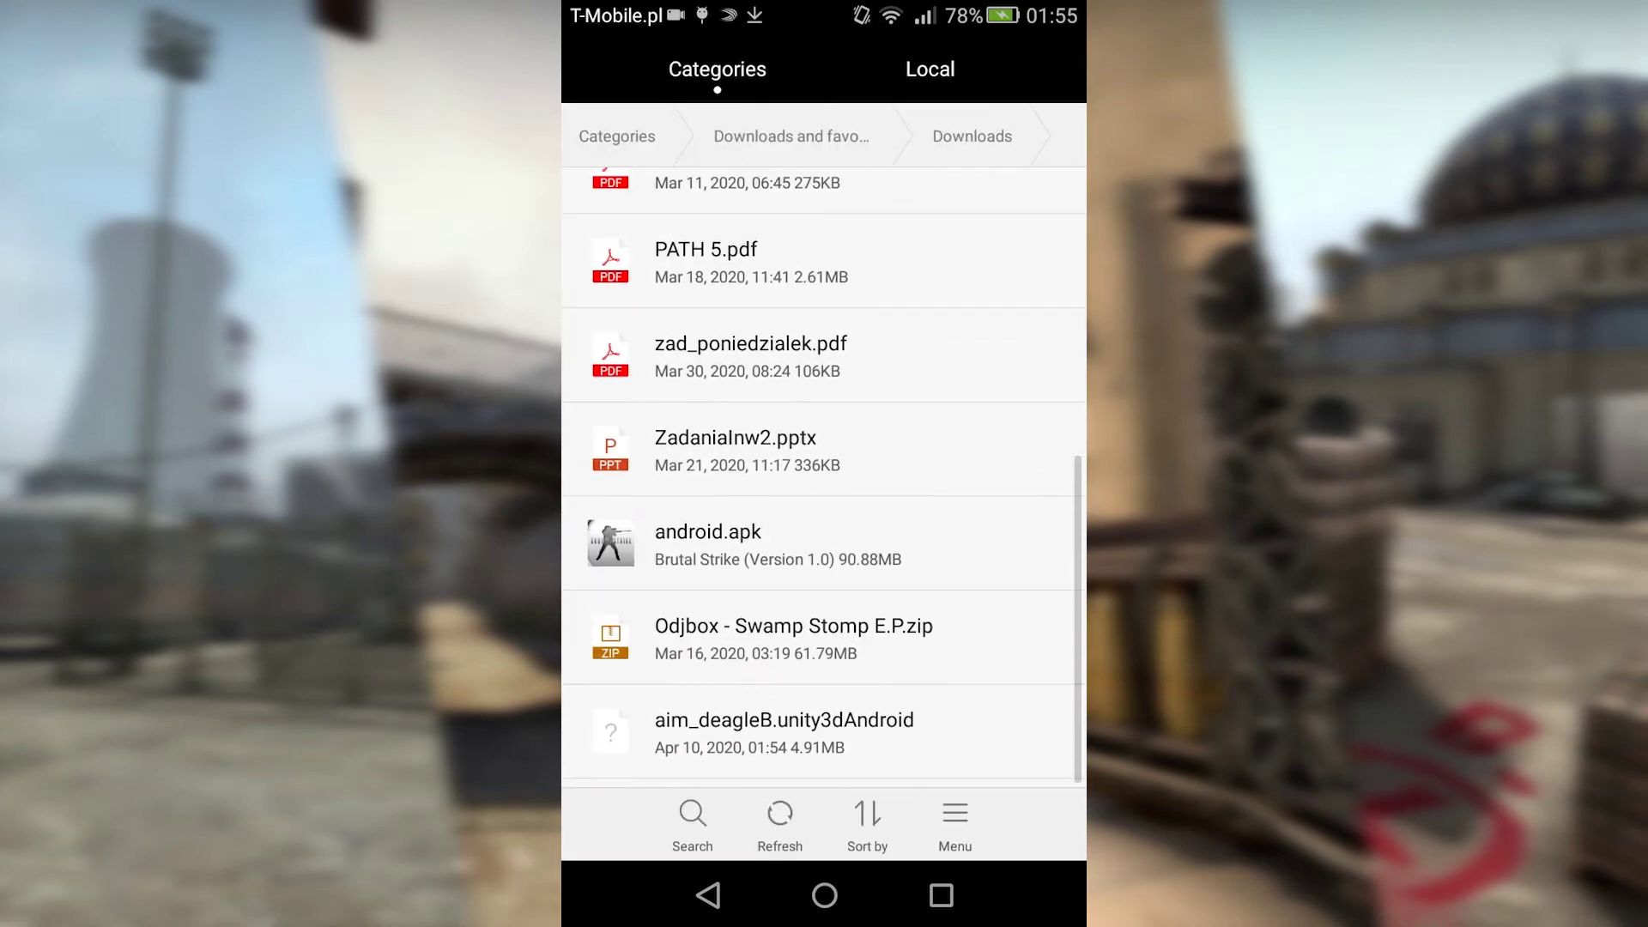
click(783, 741)
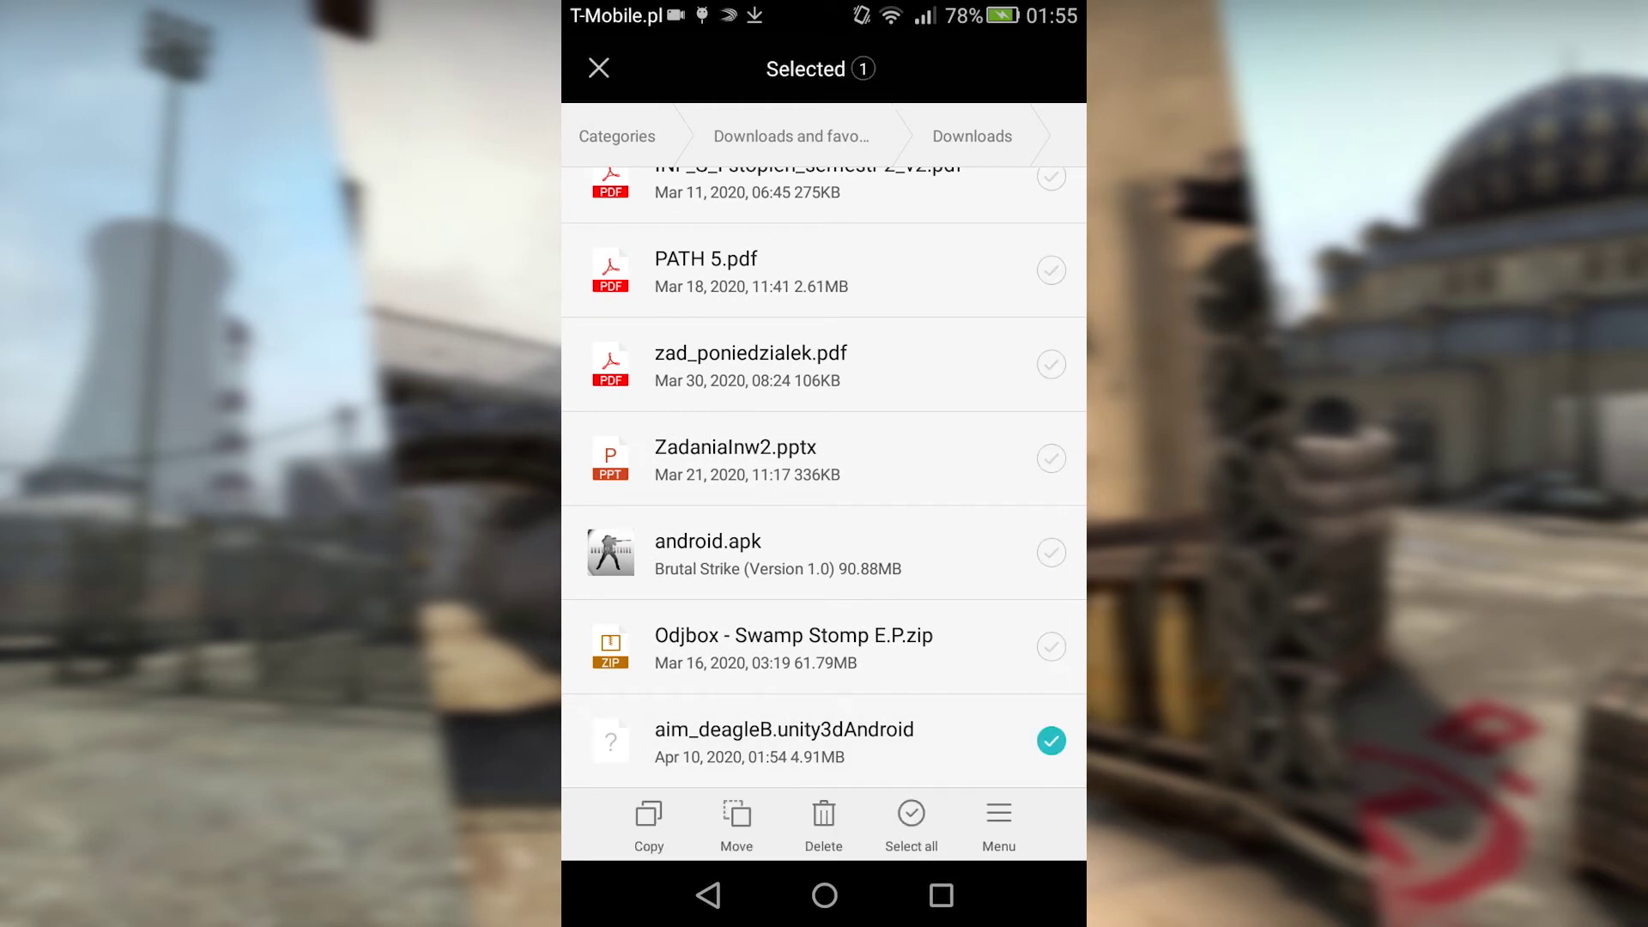
click(737, 820)
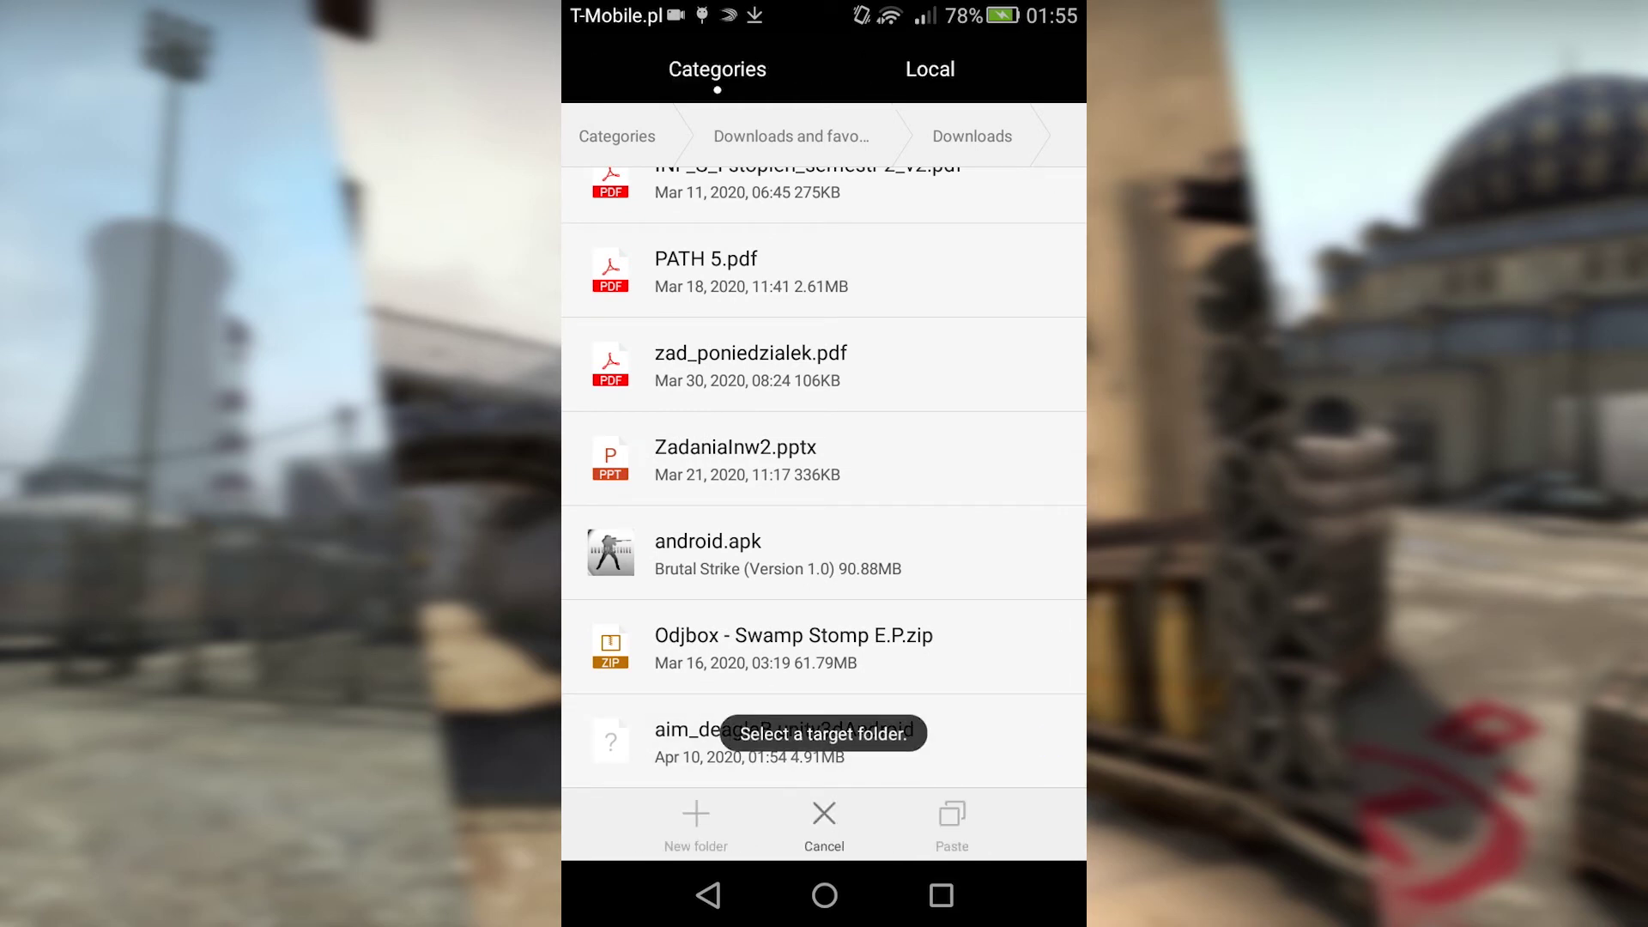
- Move the map into Internal storage > csmaps, replacing the older copy there
click(929, 69)
click(725, 150)
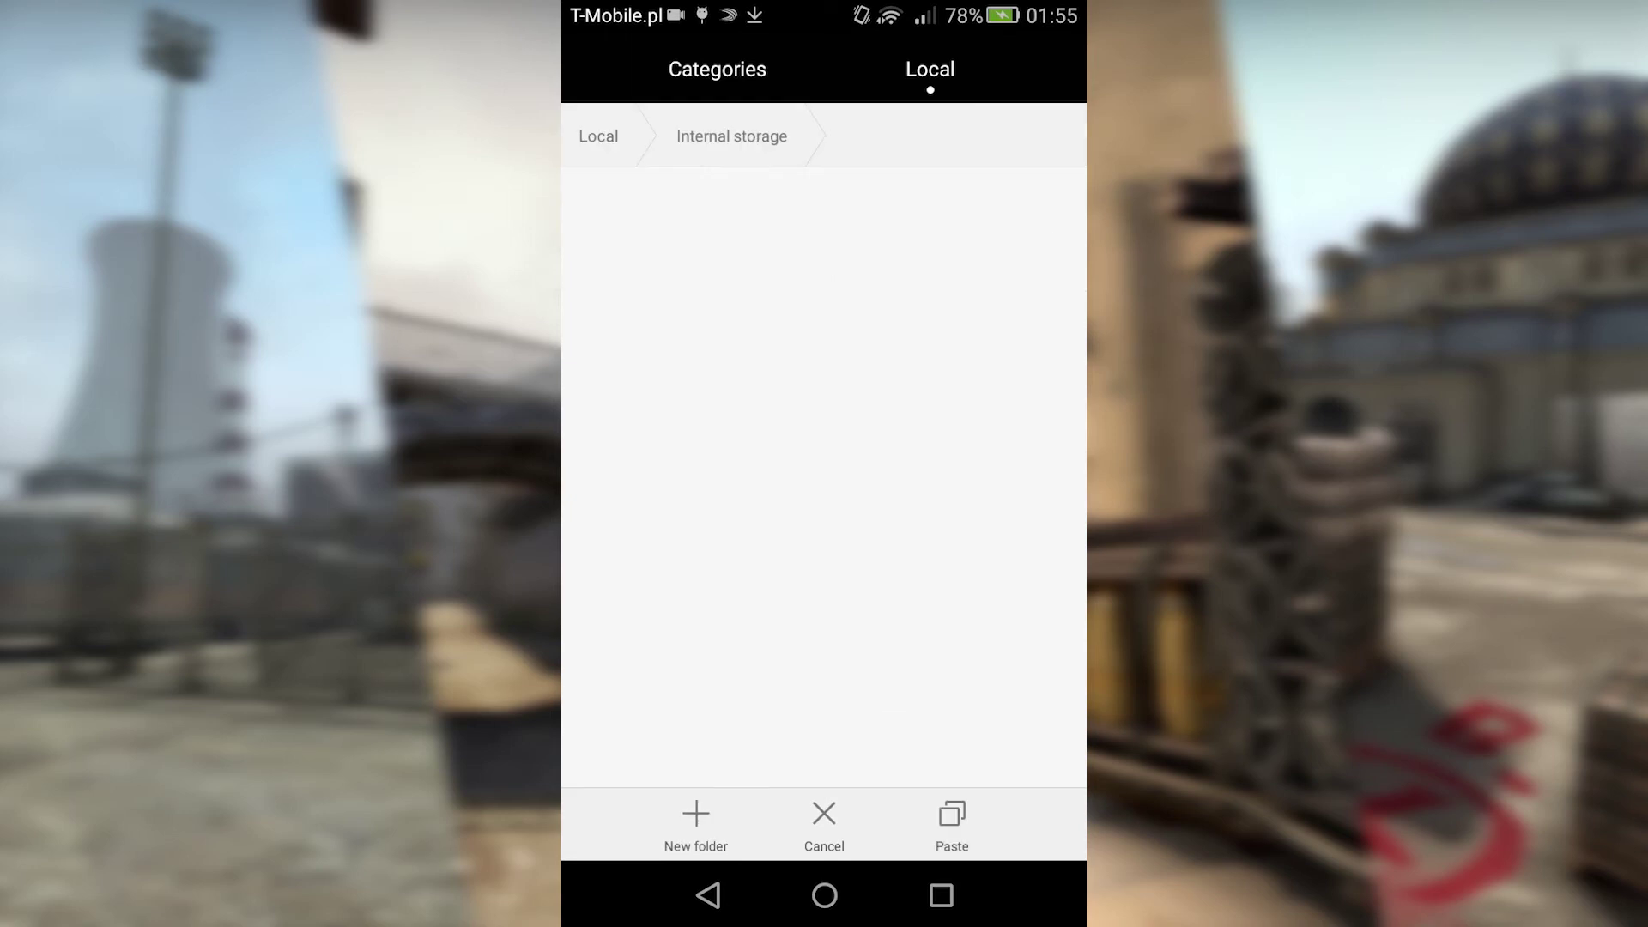
scroll(824, 476, down, 2)
scroll(824, 476, down, 8)
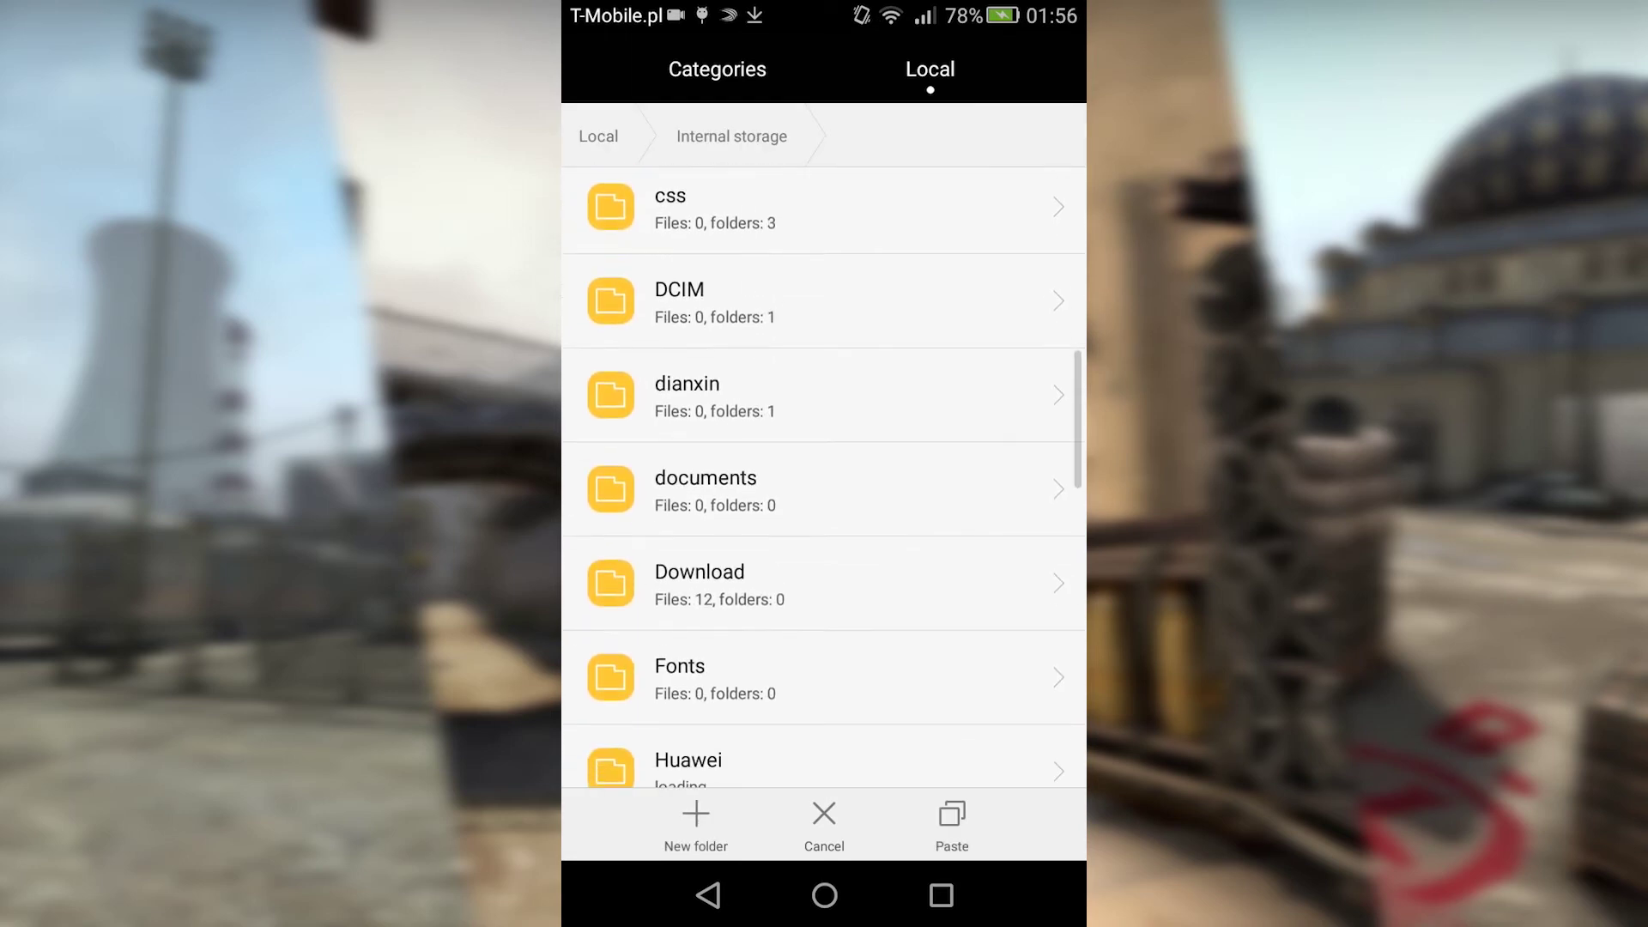
scroll(824, 477, down, 5)
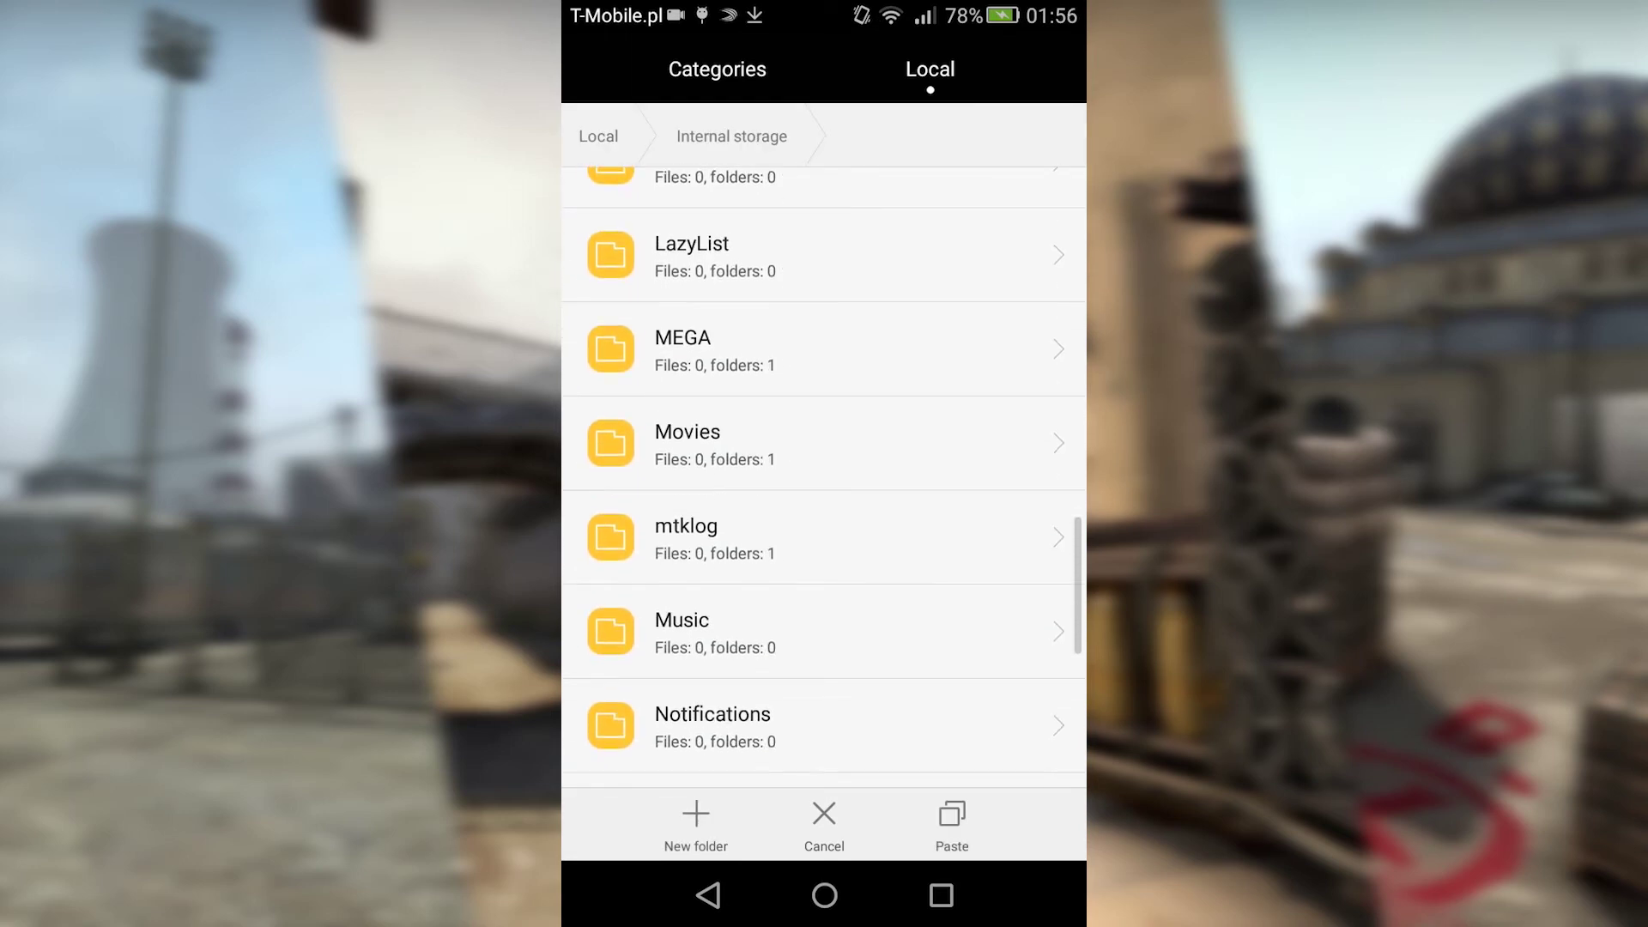
scroll(824, 477, up, 10)
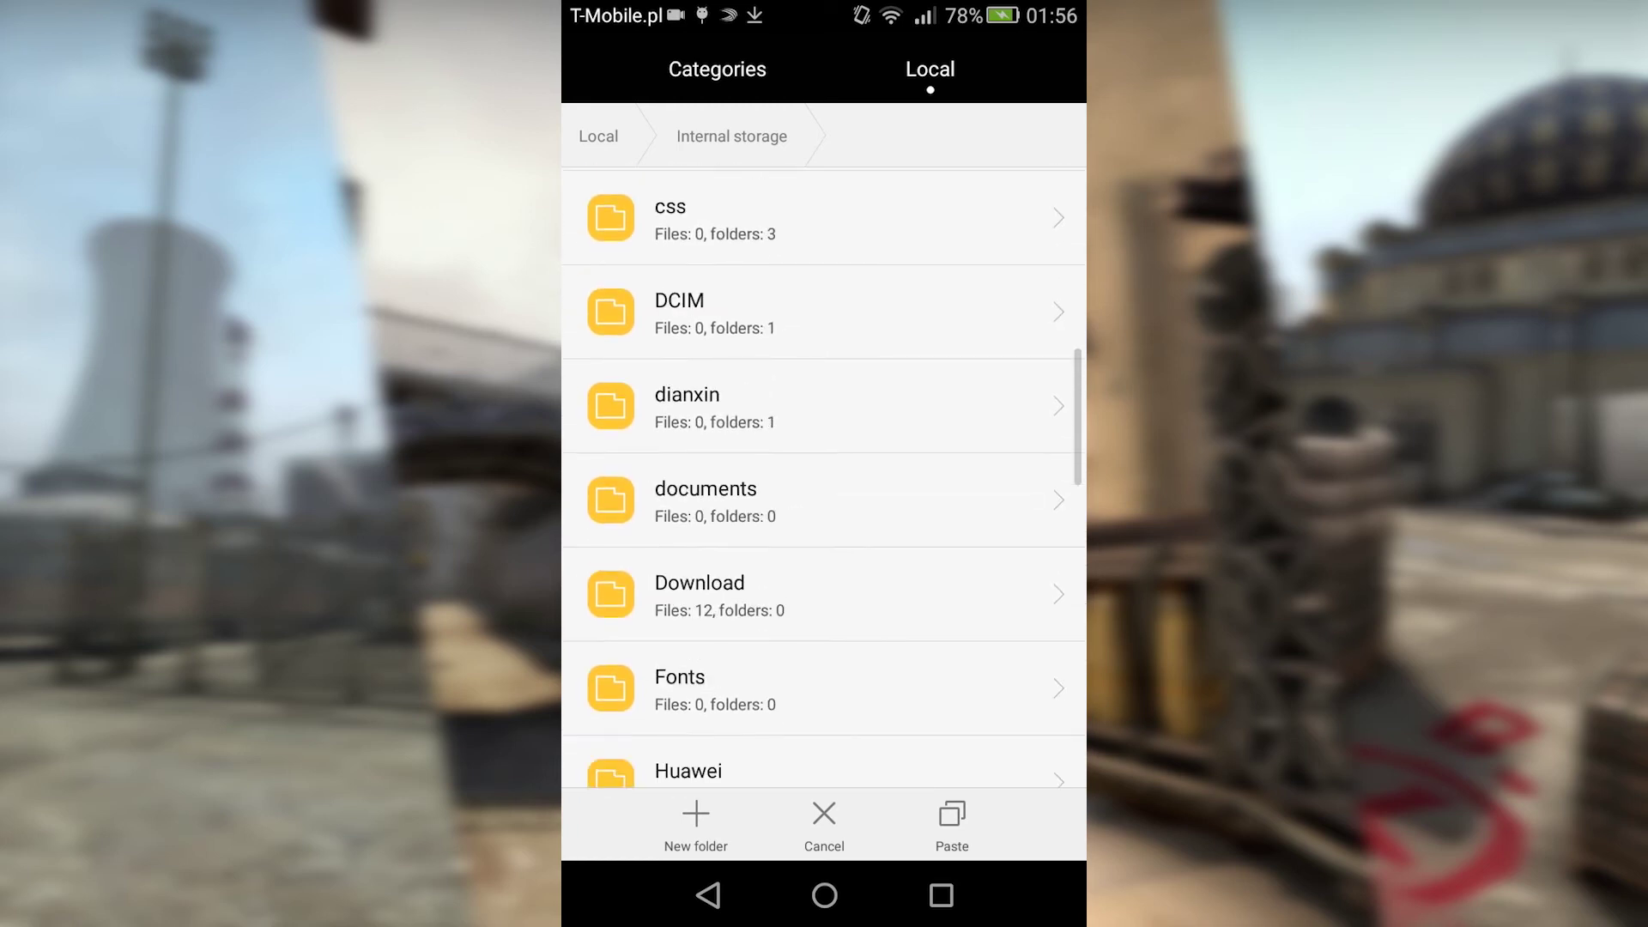
click(691, 415)
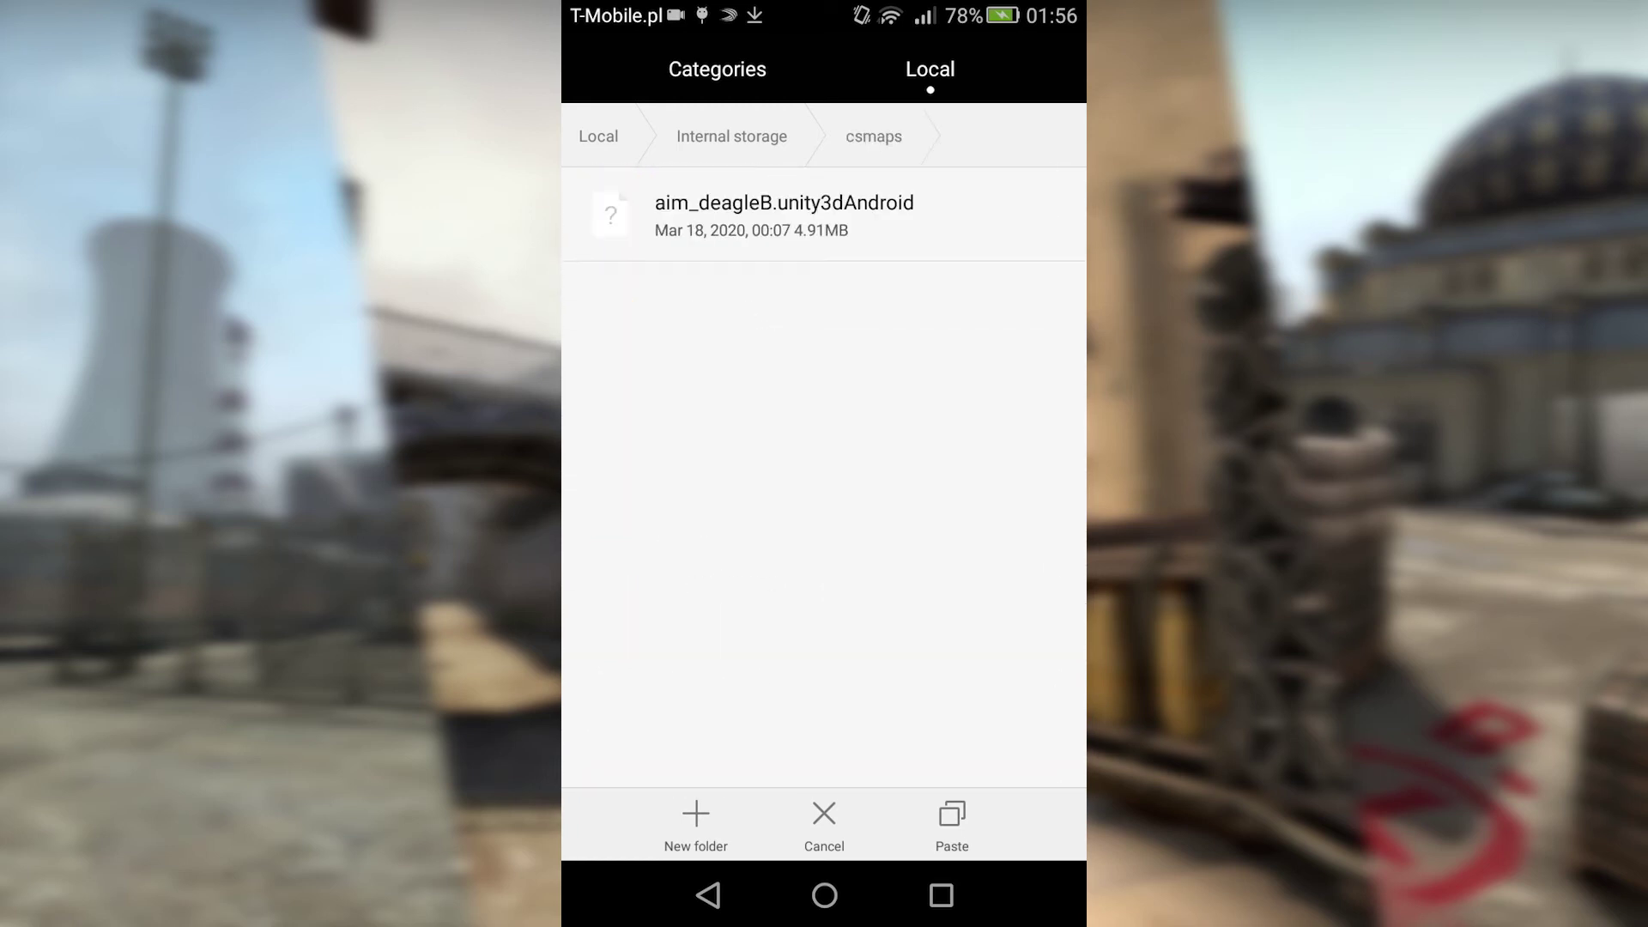
click(952, 824)
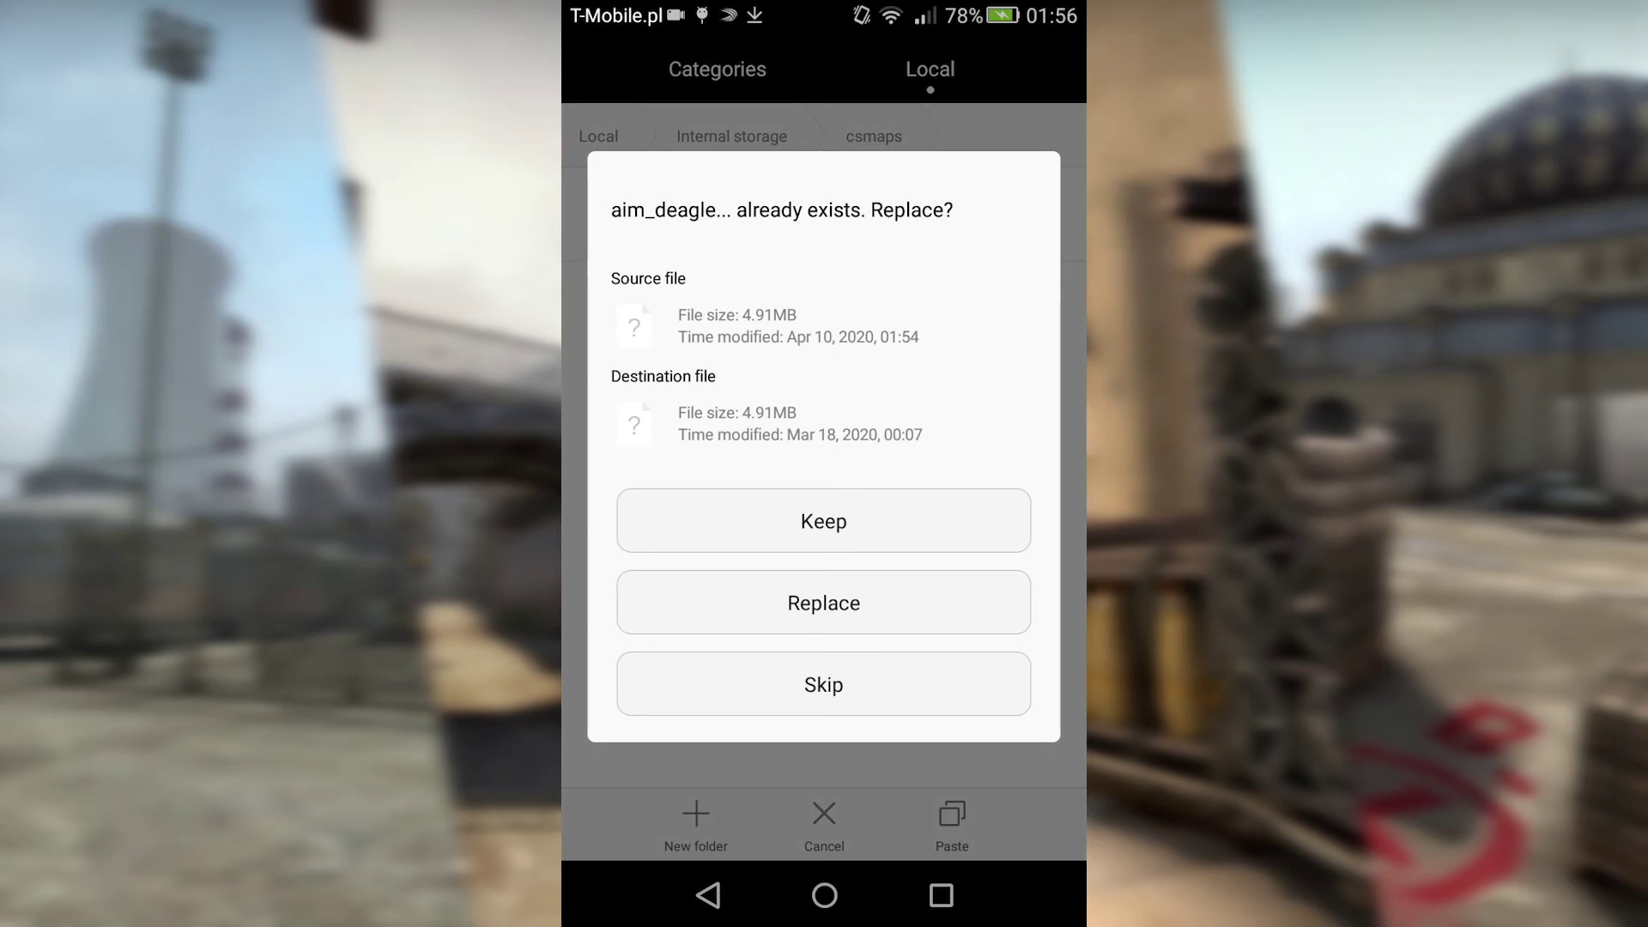
click(824, 603)
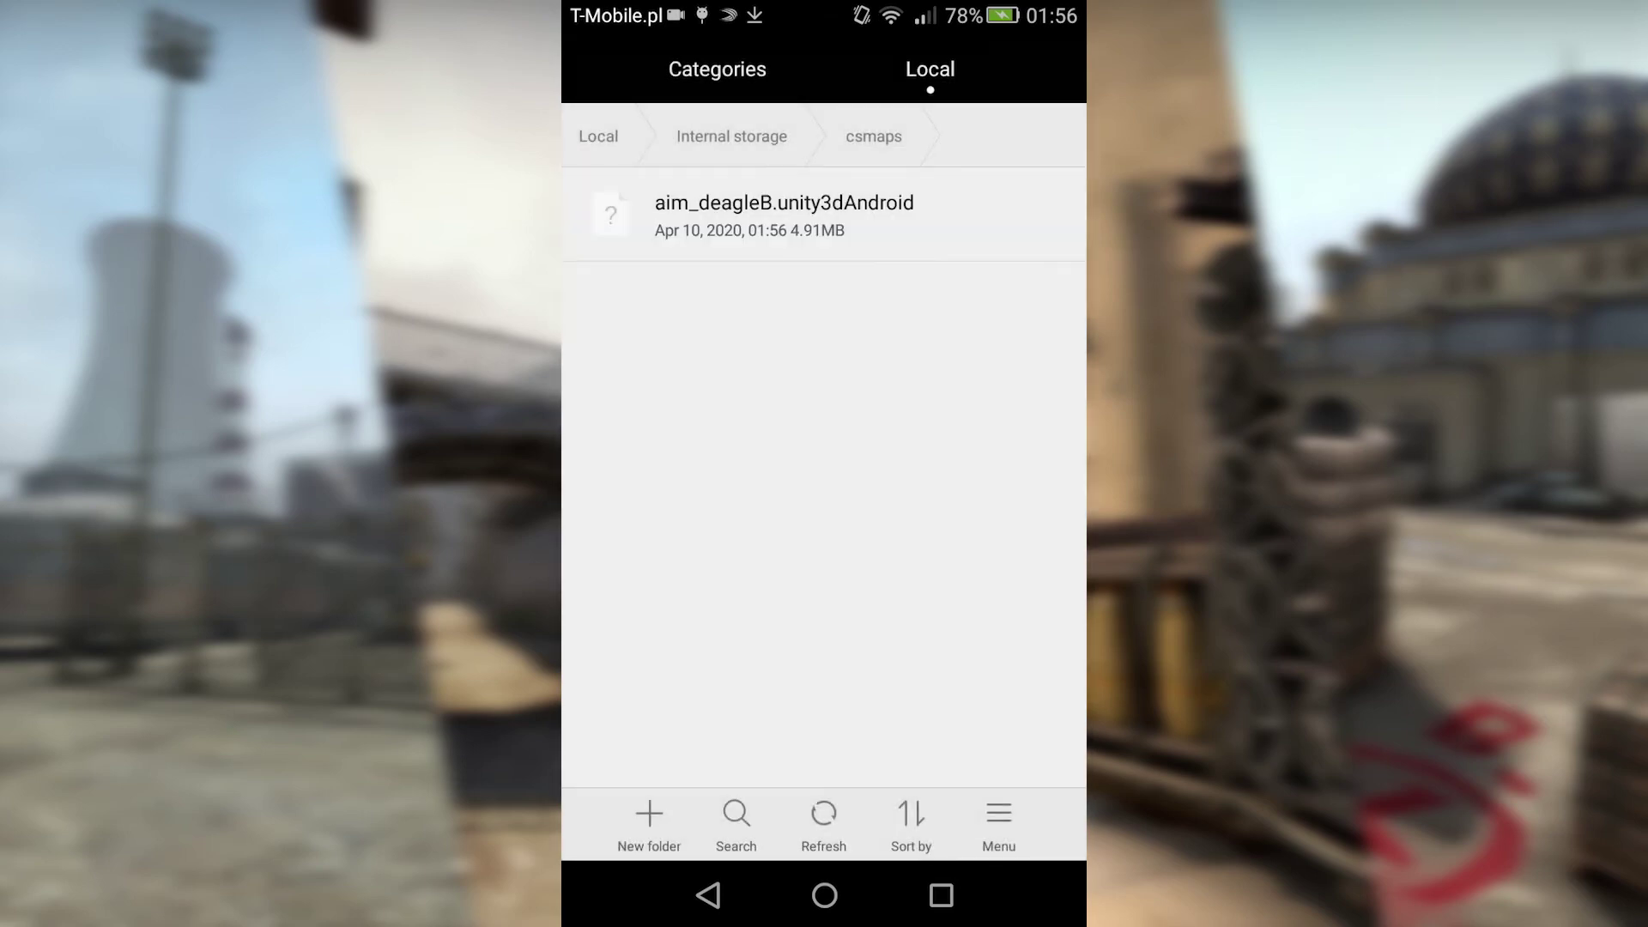
- Return to the home screen and launch Strike Port Destruction from Folder 1
click(824, 895)
drag(888, 490, 851, 489)
click(1015, 353)
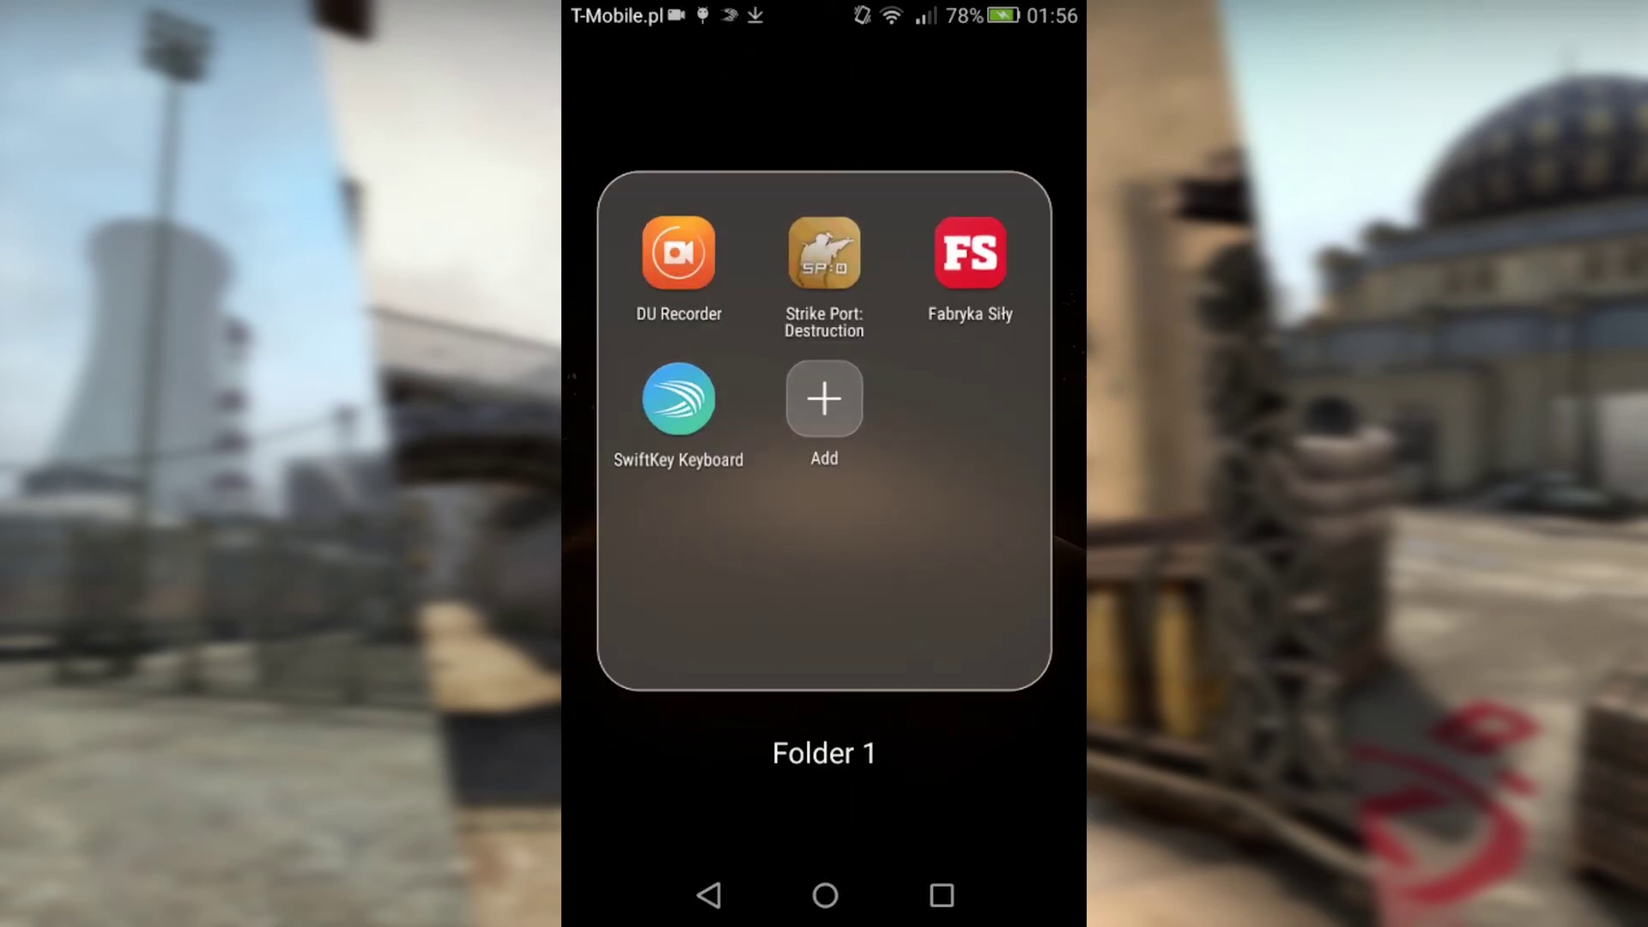
click(824, 252)
- Host a Classic game on the Europe server using the aim_deagleB map
click(1225, 254)
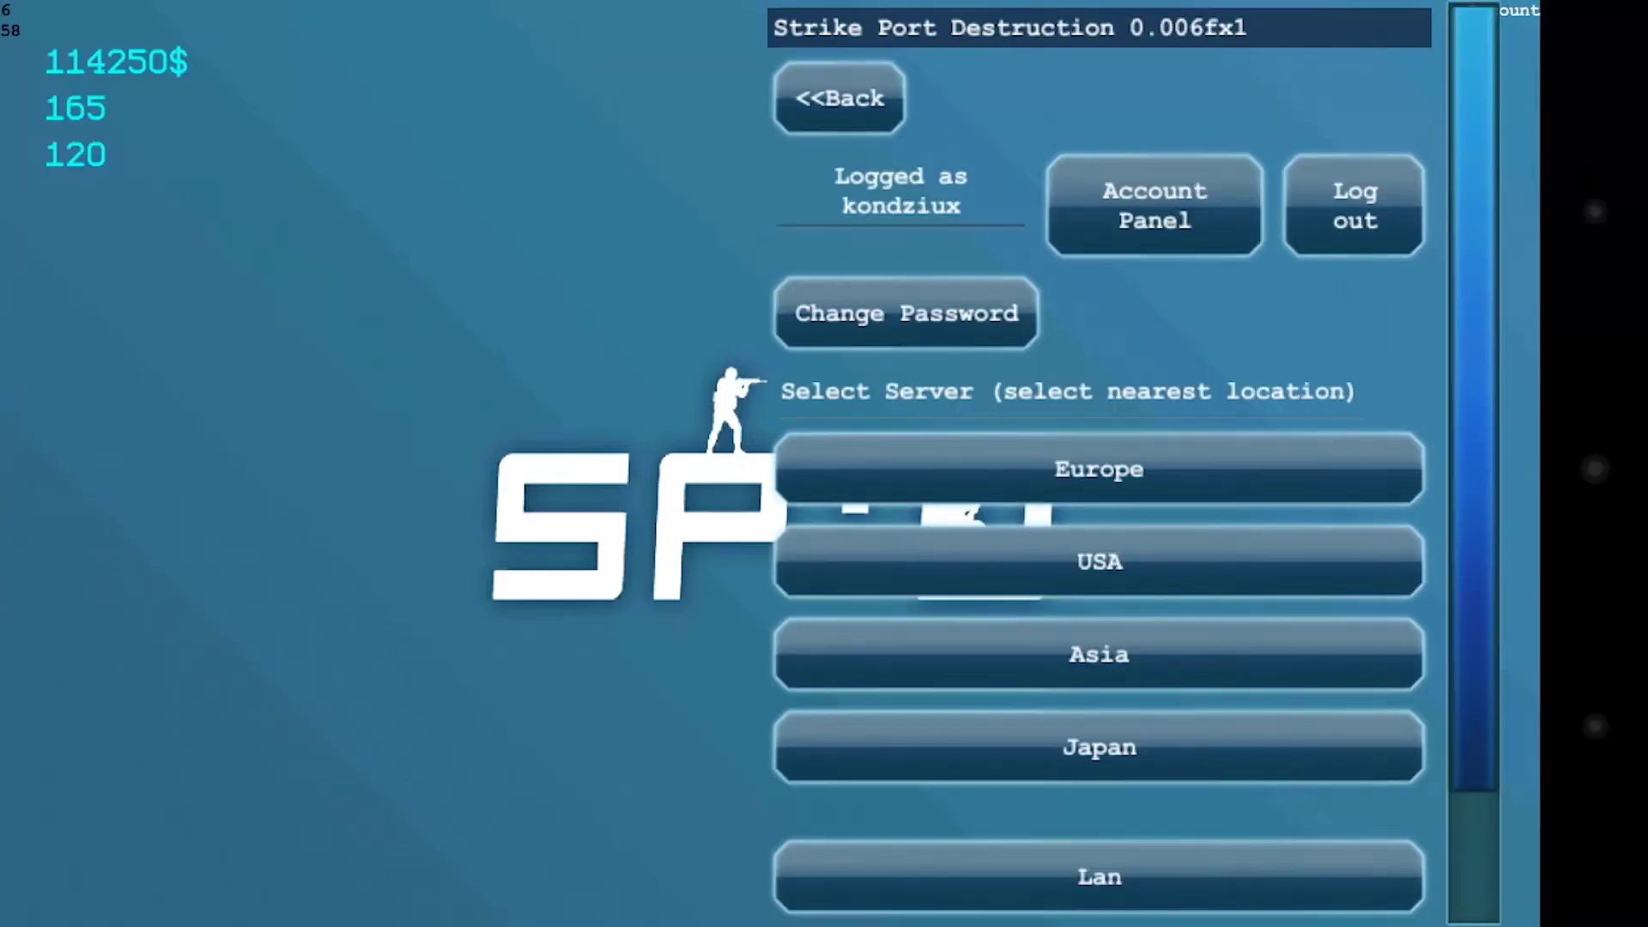
click(1099, 468)
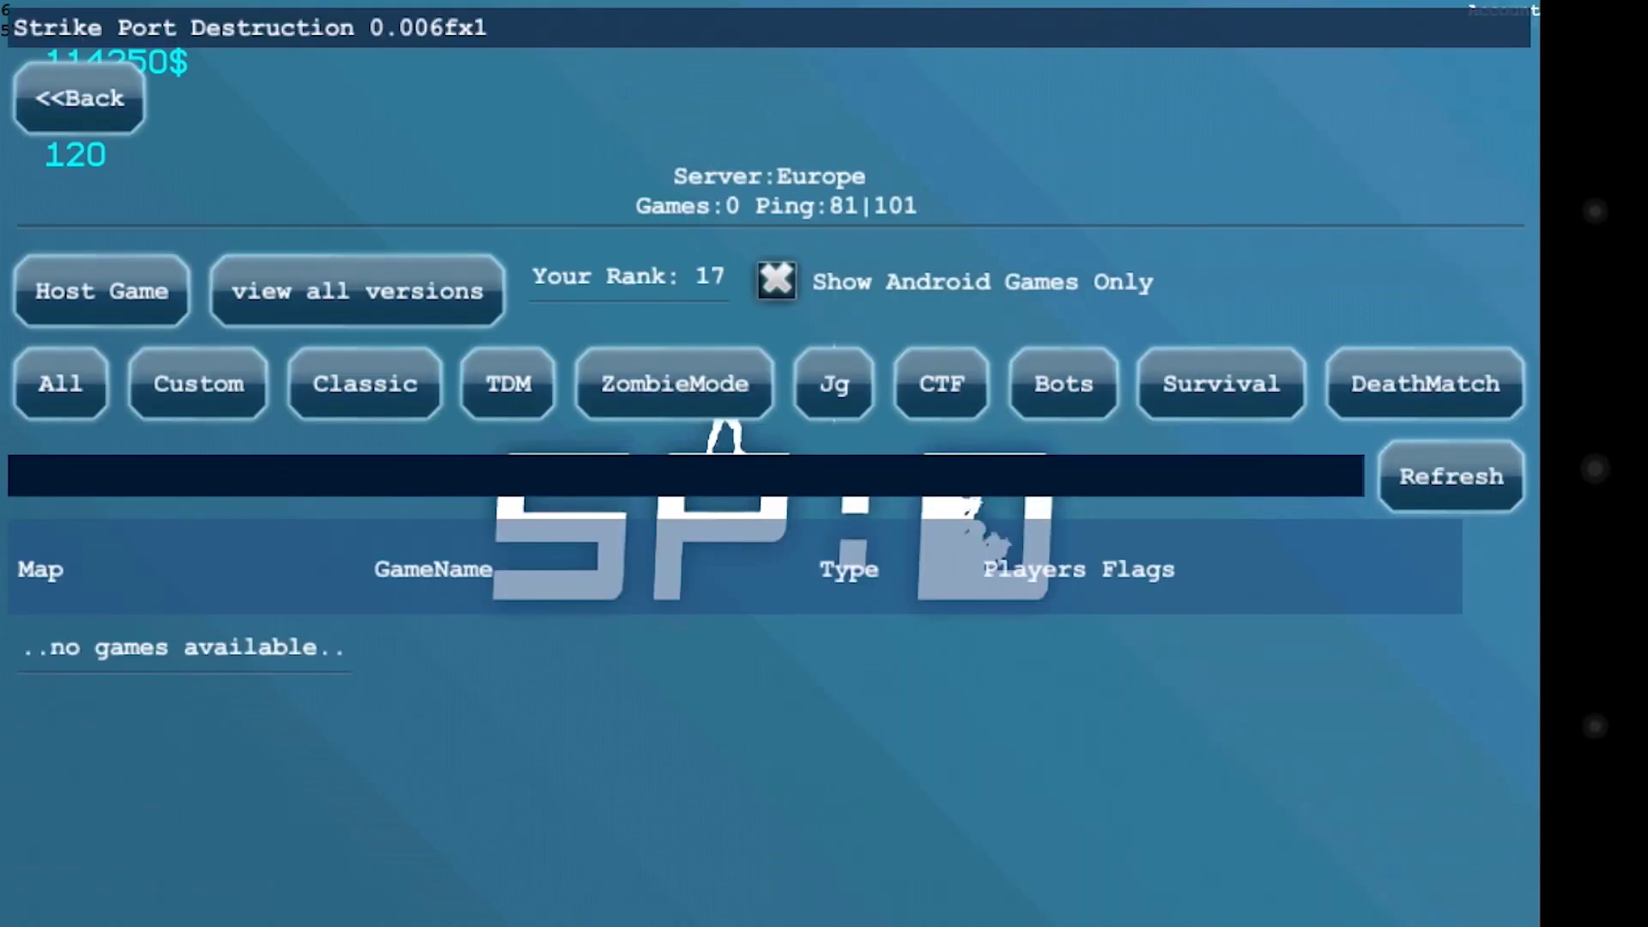
click(102, 291)
click(1192, 371)
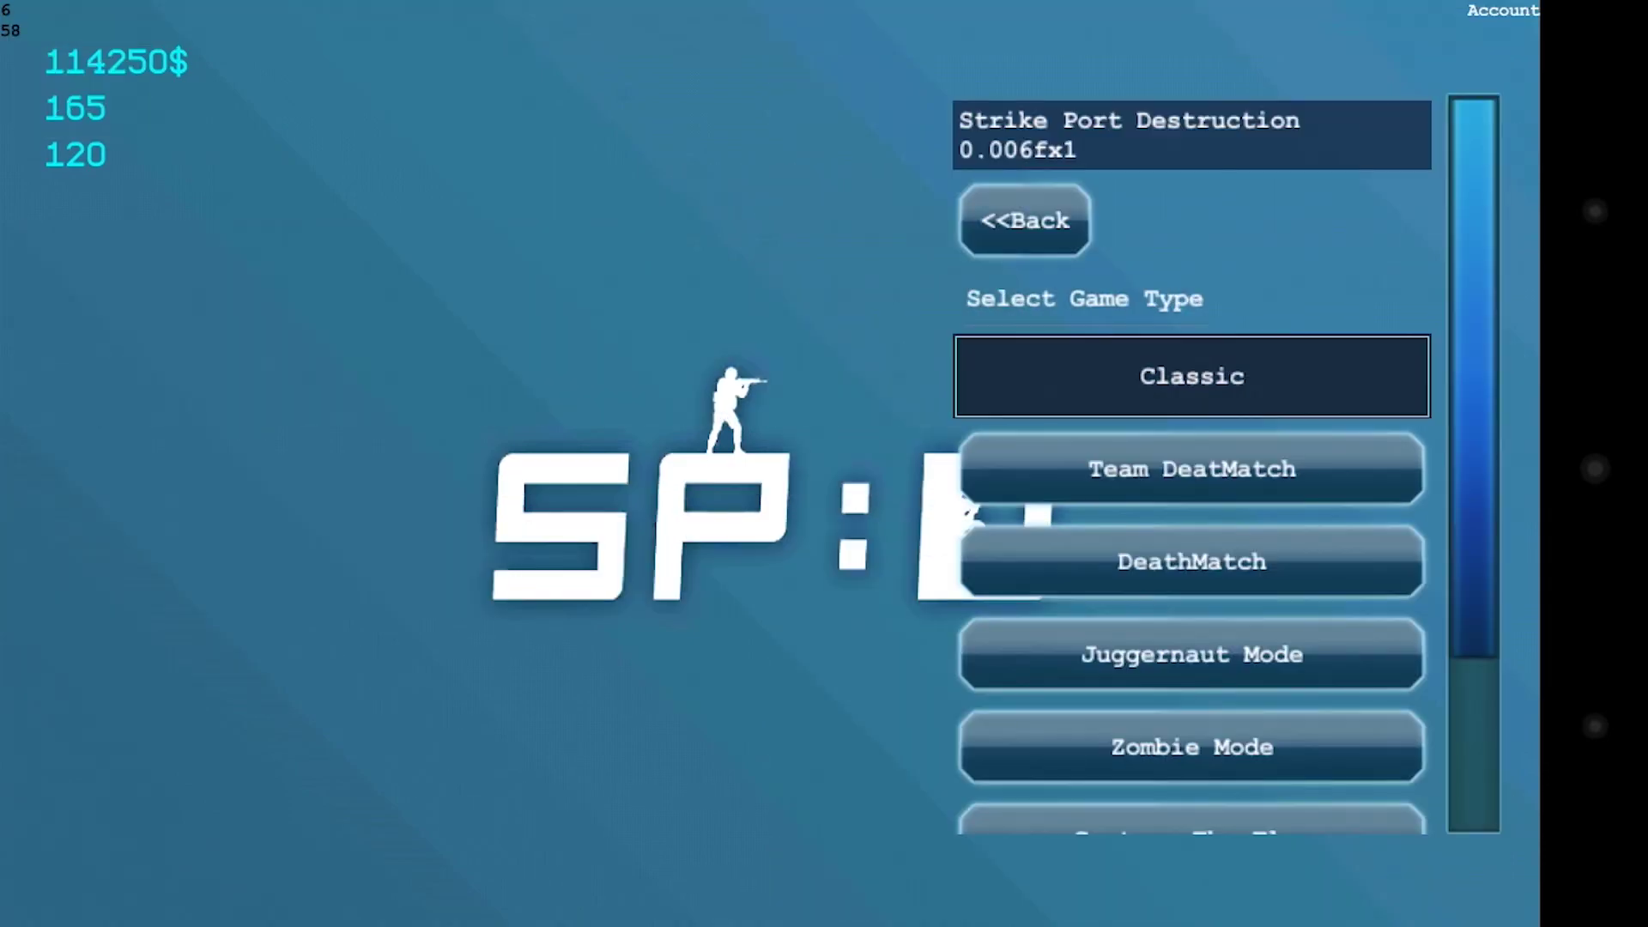
scroll(1099, 463, down, 10)
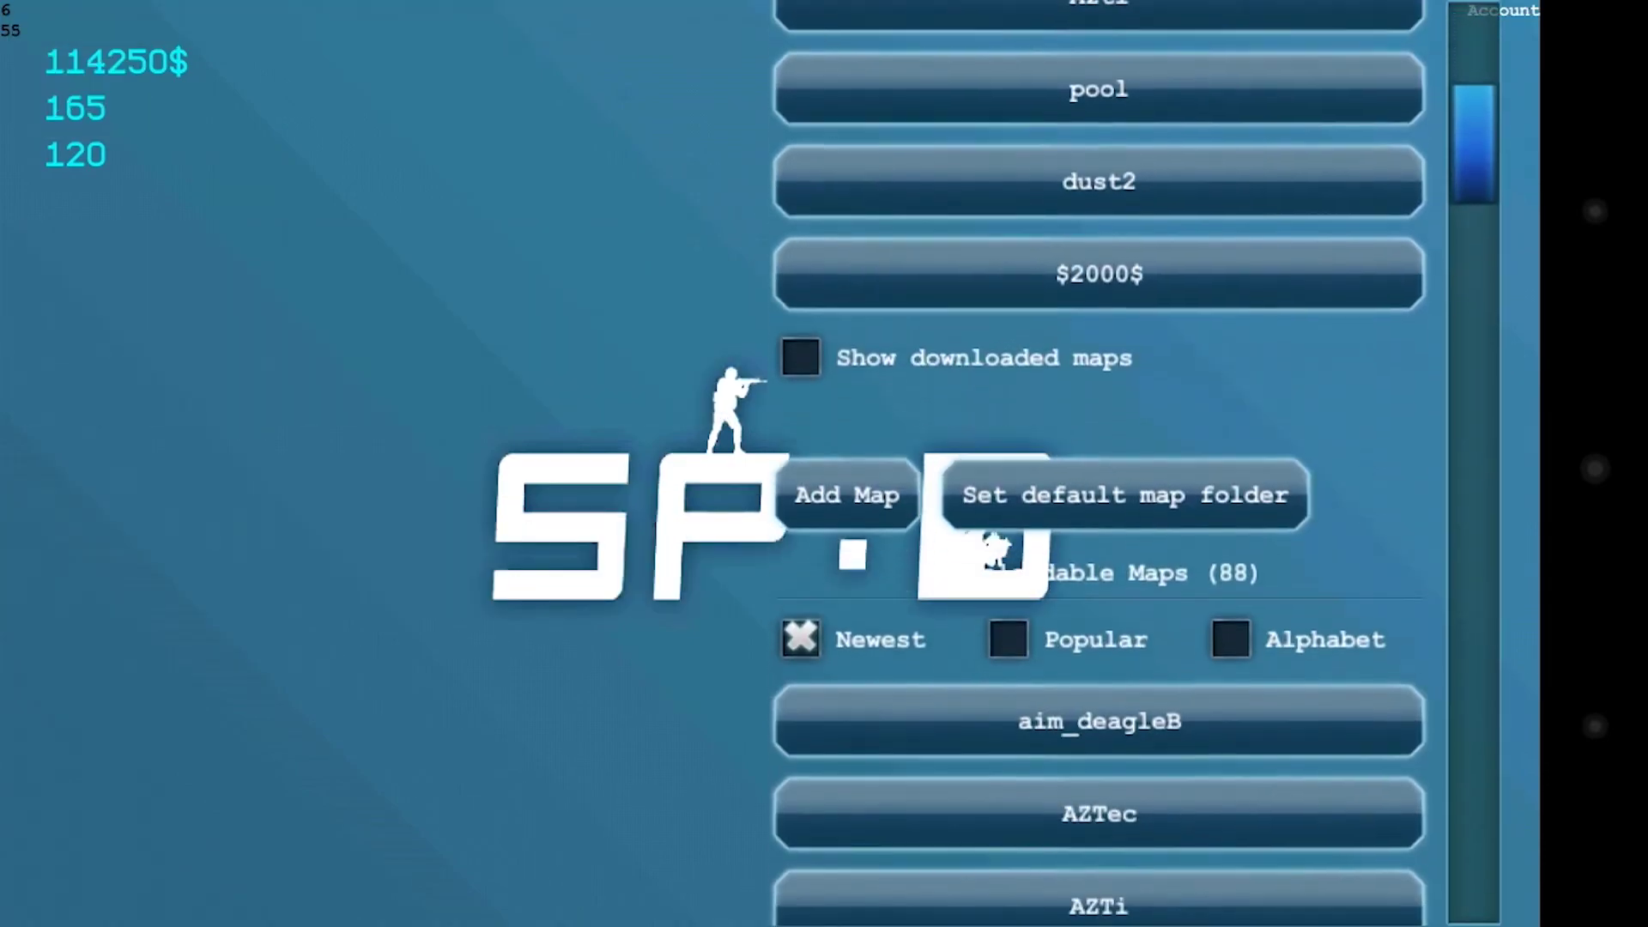
scroll(1098, 464, down, 3)
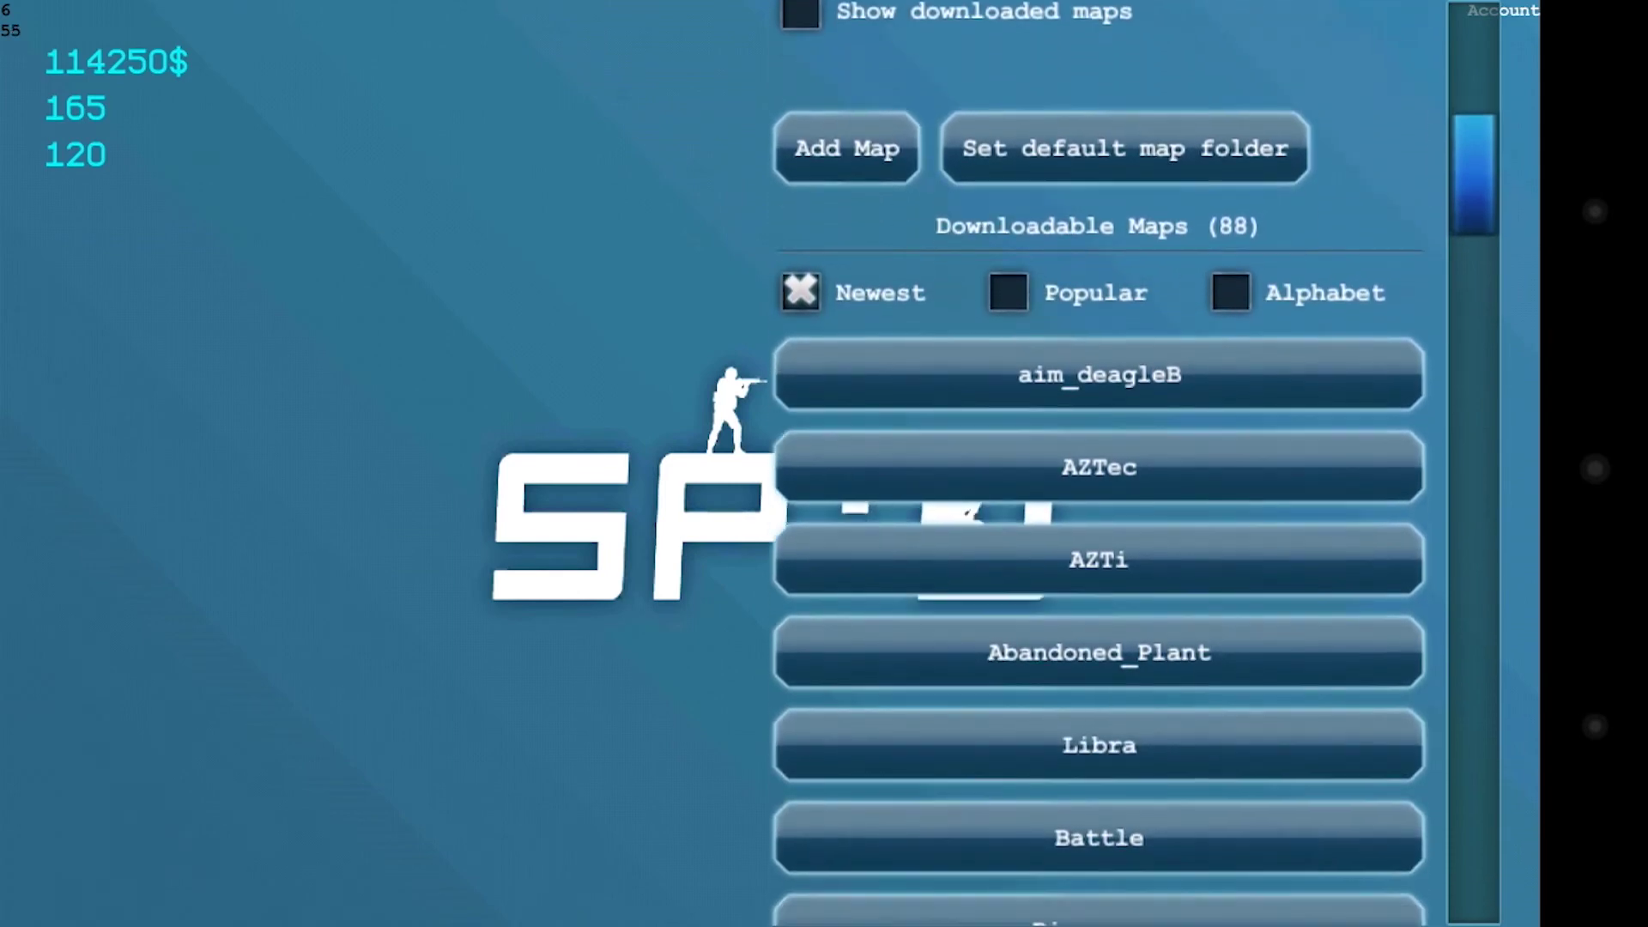
scroll(1099, 464, down, 2)
scroll(1099, 464, up, 8)
scroll(1098, 464, down, 2)
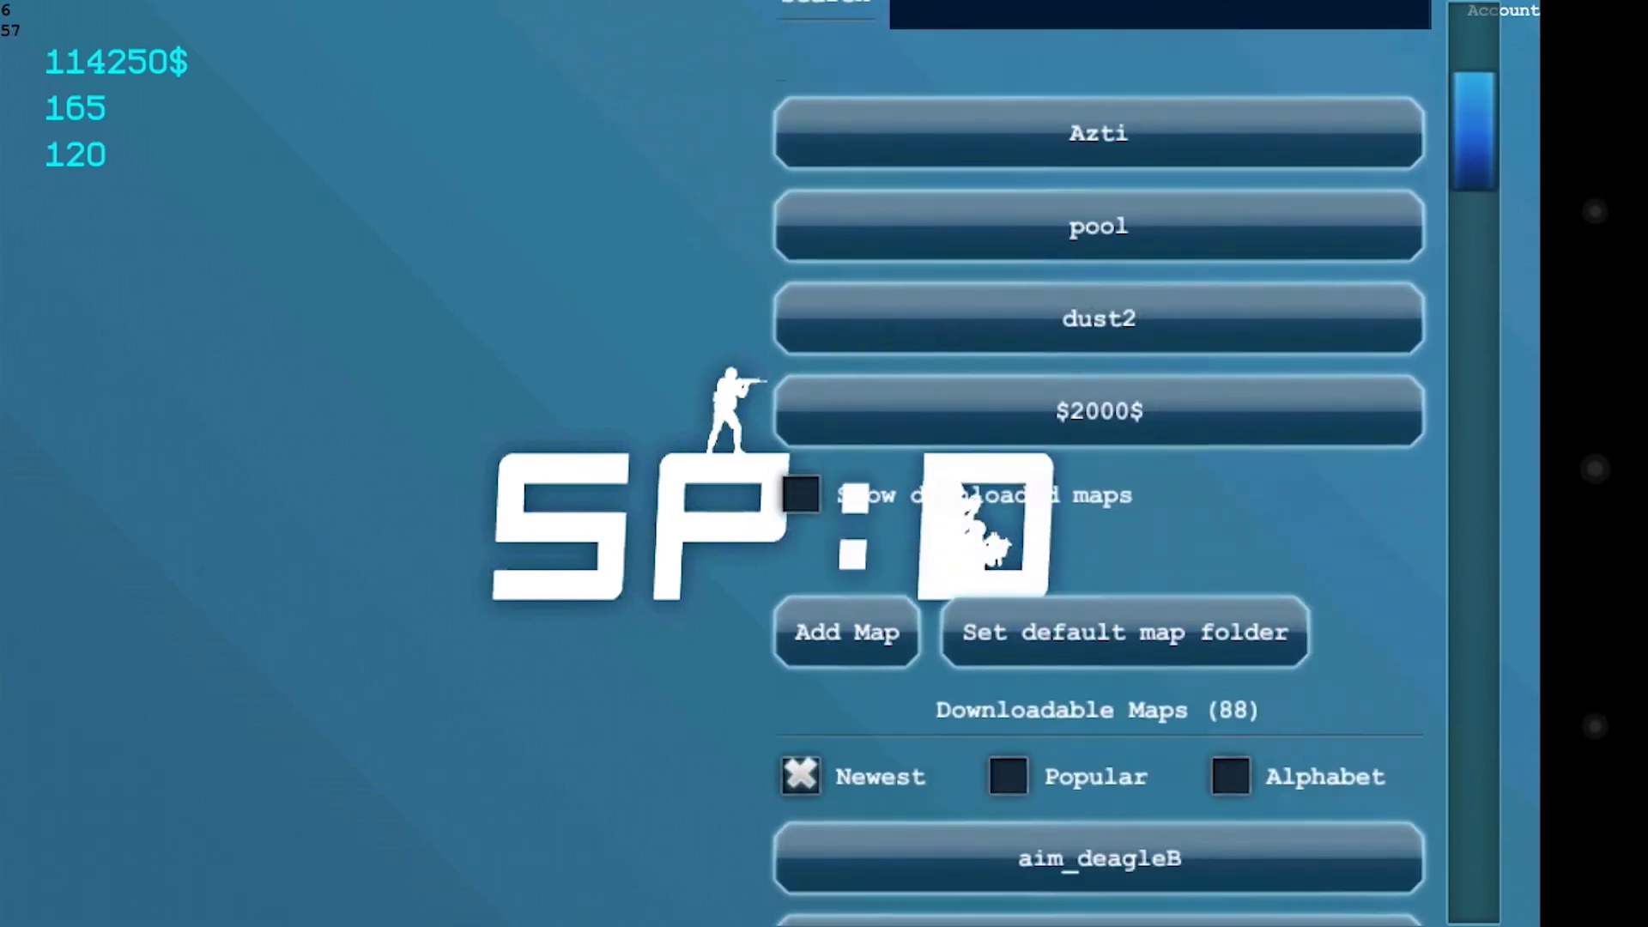
click(1099, 791)
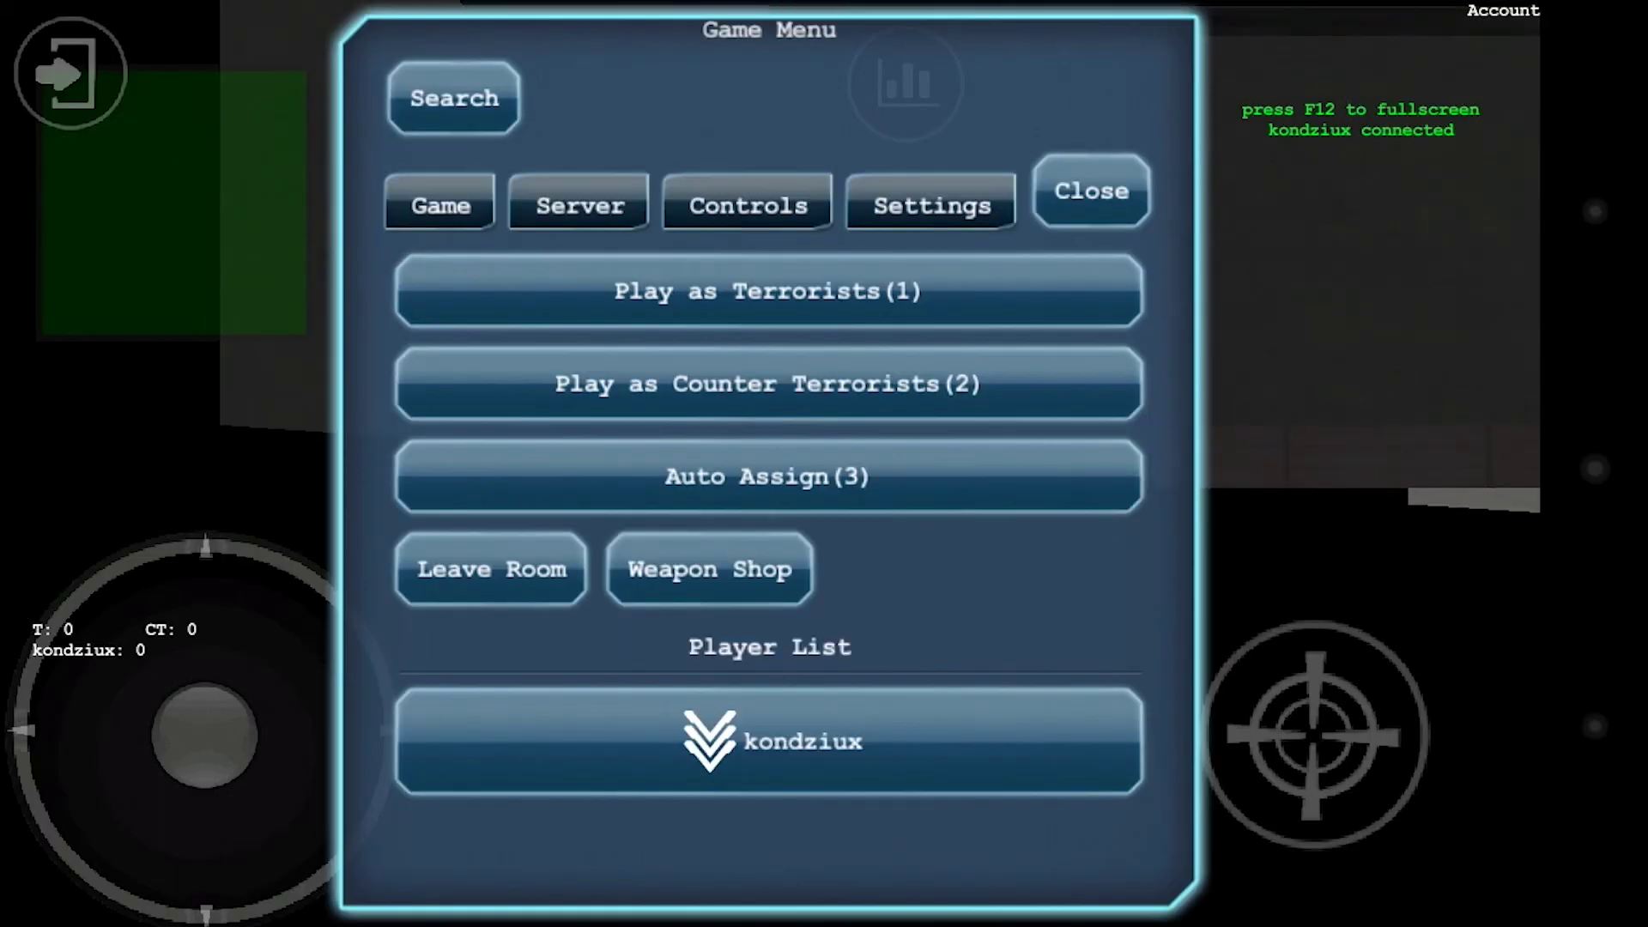
- Join the Terrorists, look around the crates, poster wall and railing, and switch to a grenade
click(768, 290)
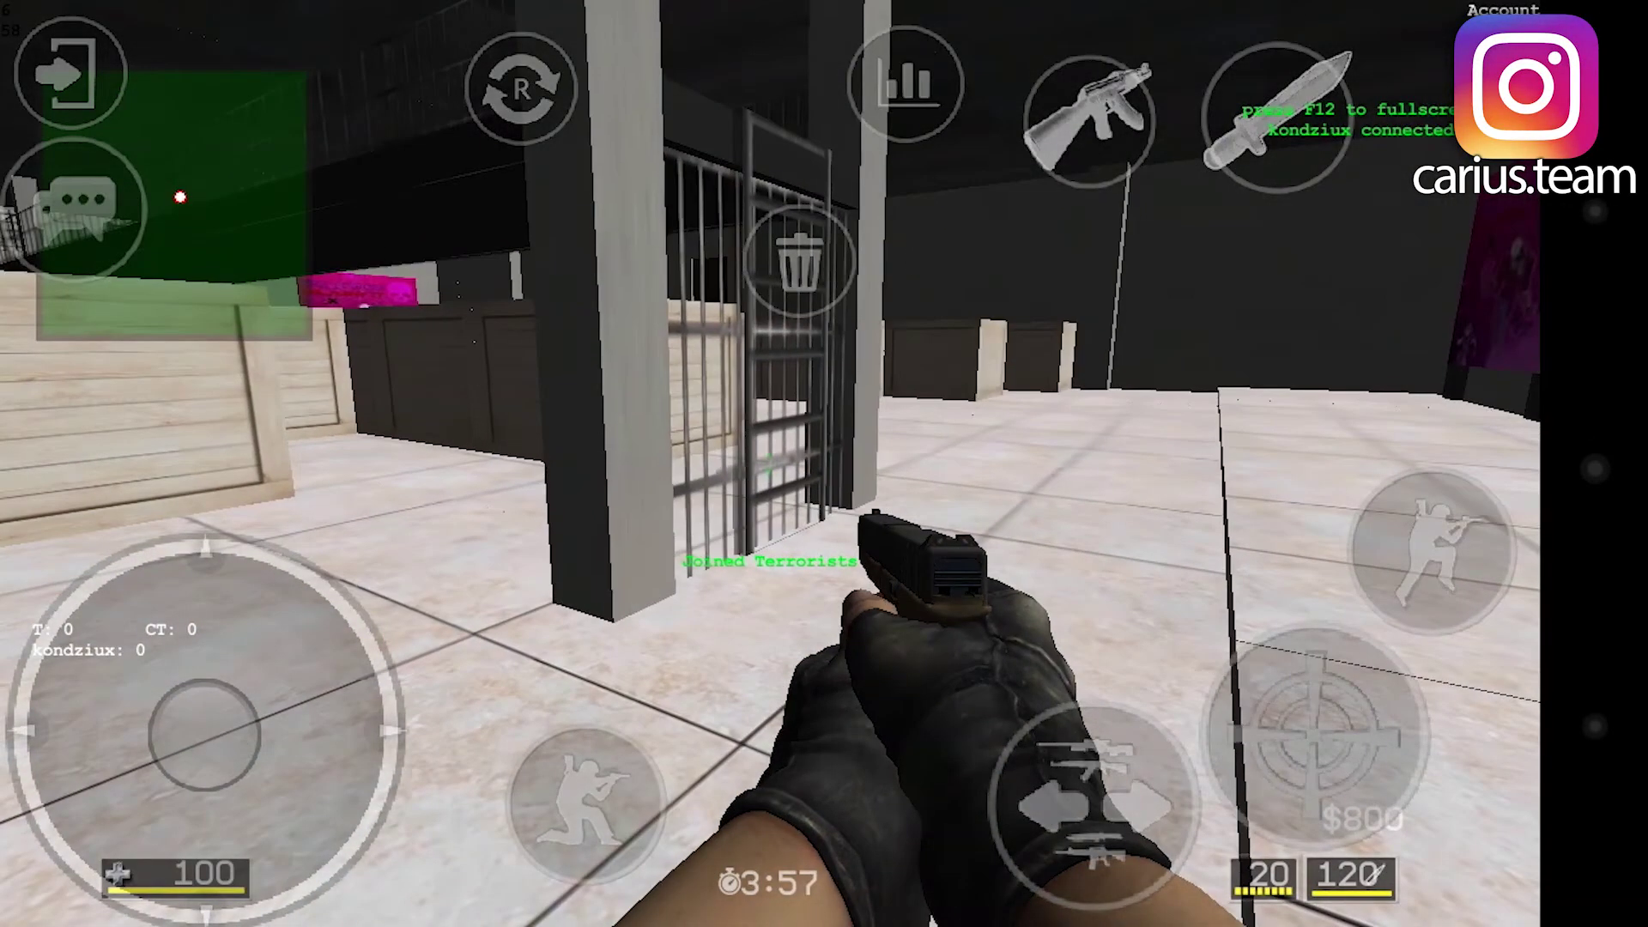
drag(859, 429, 1288, 429)
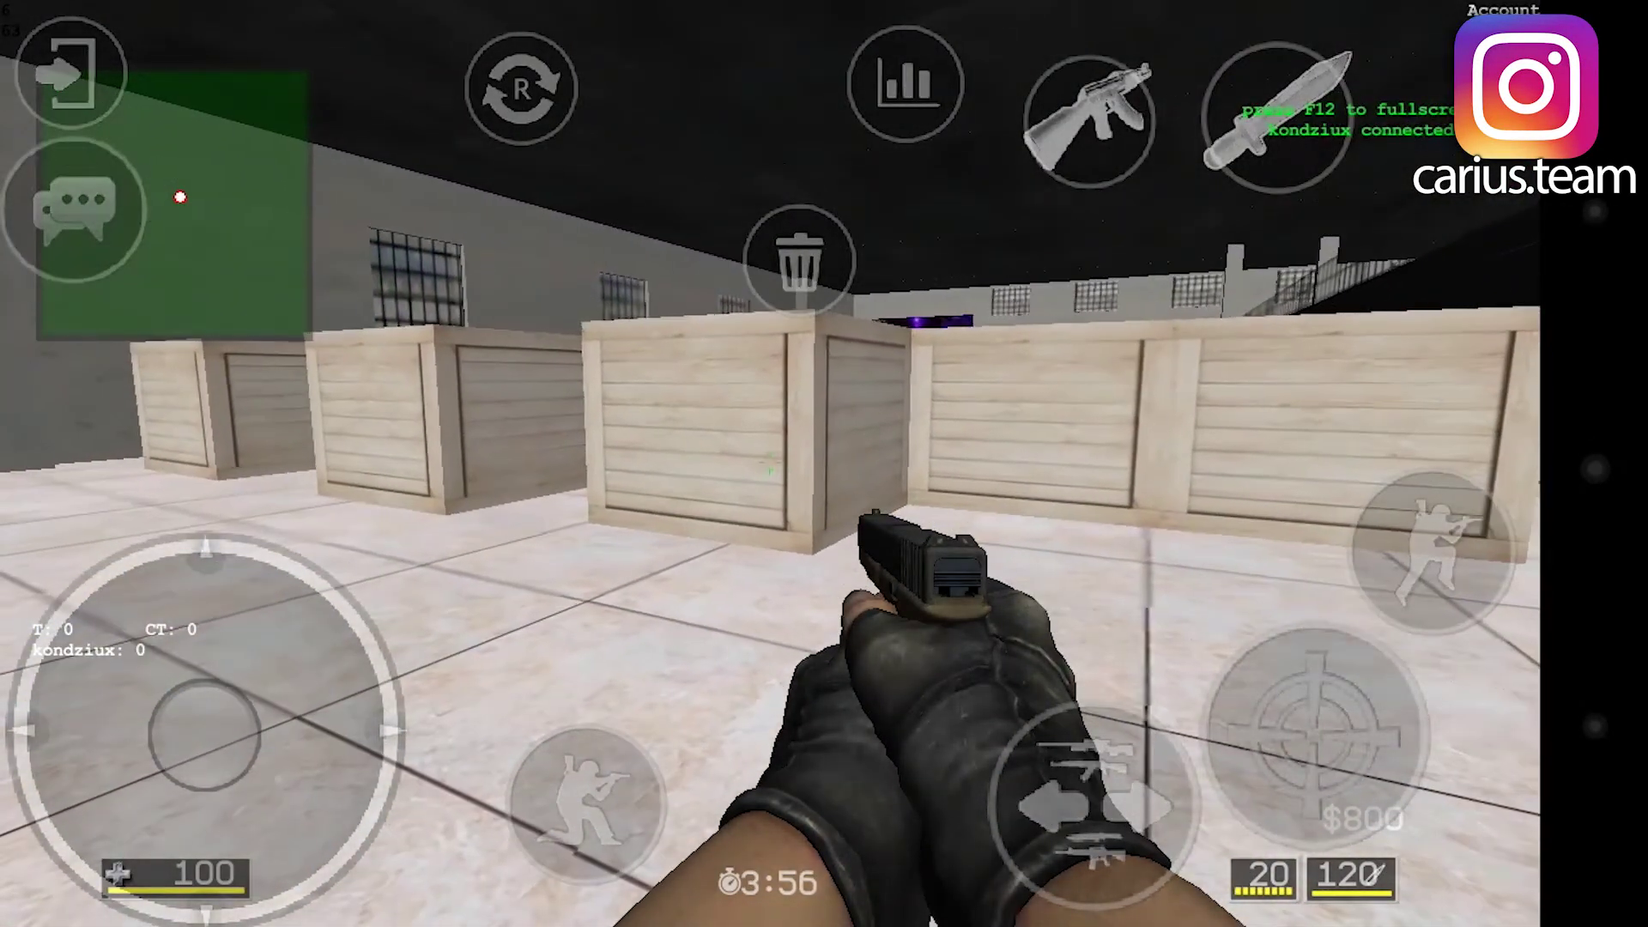
drag(1116, 429, 729, 429)
click(1090, 806)
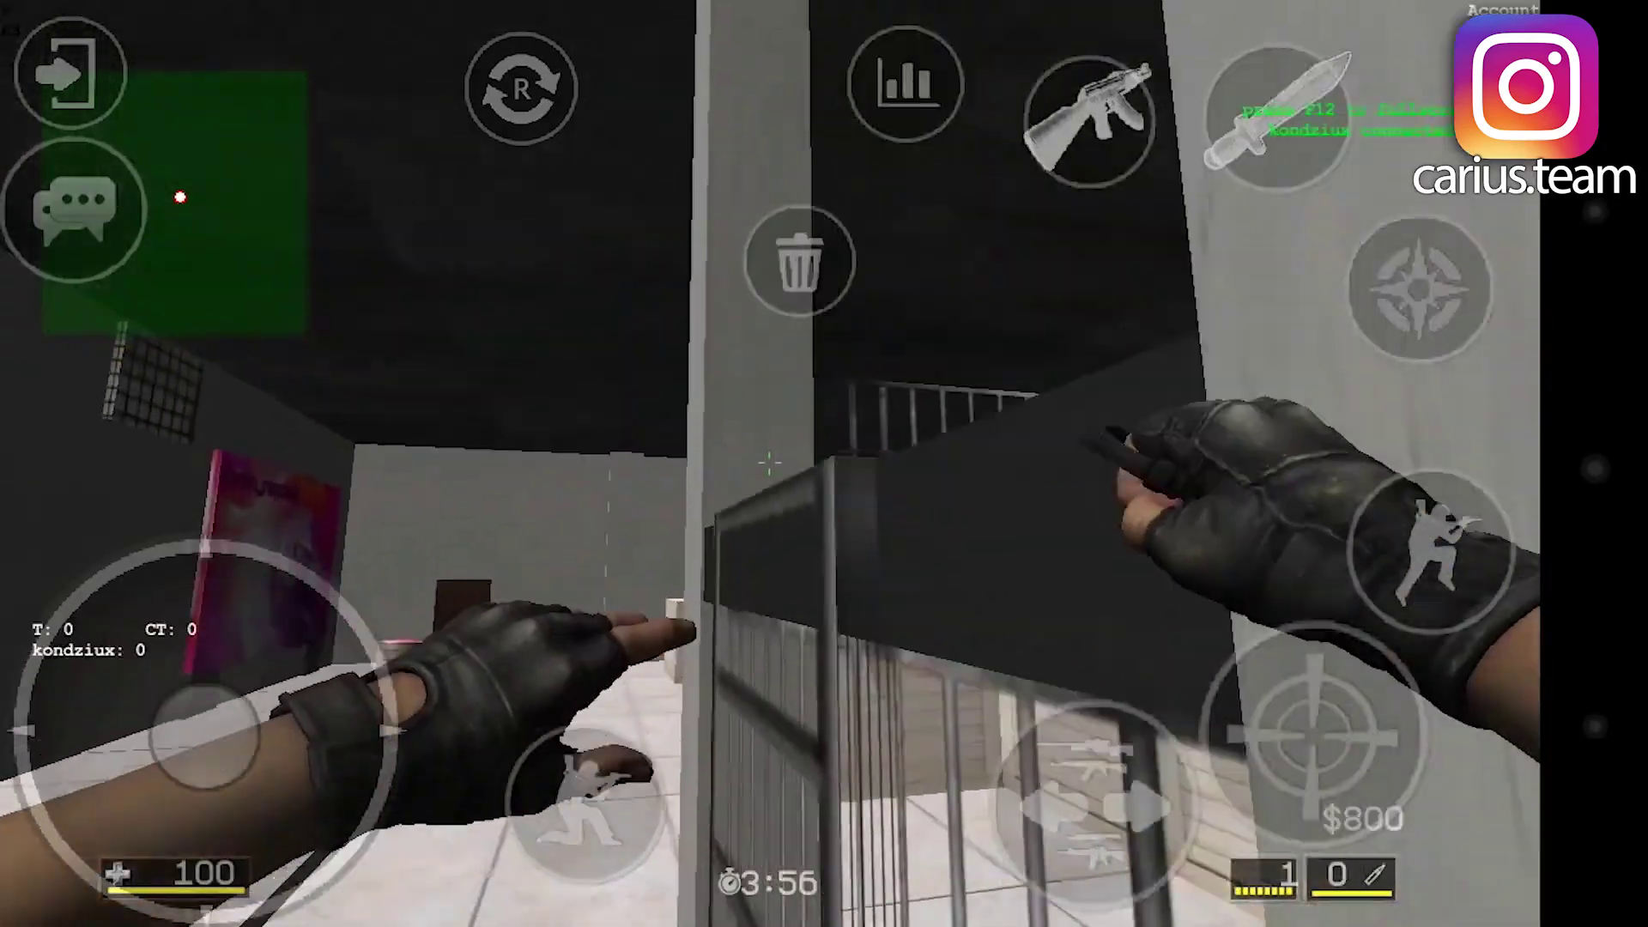
mouse_move(858, 429)
mouse_down()
mouse_move(858, 584)
mouse_move(859, 412)
mouse_up()
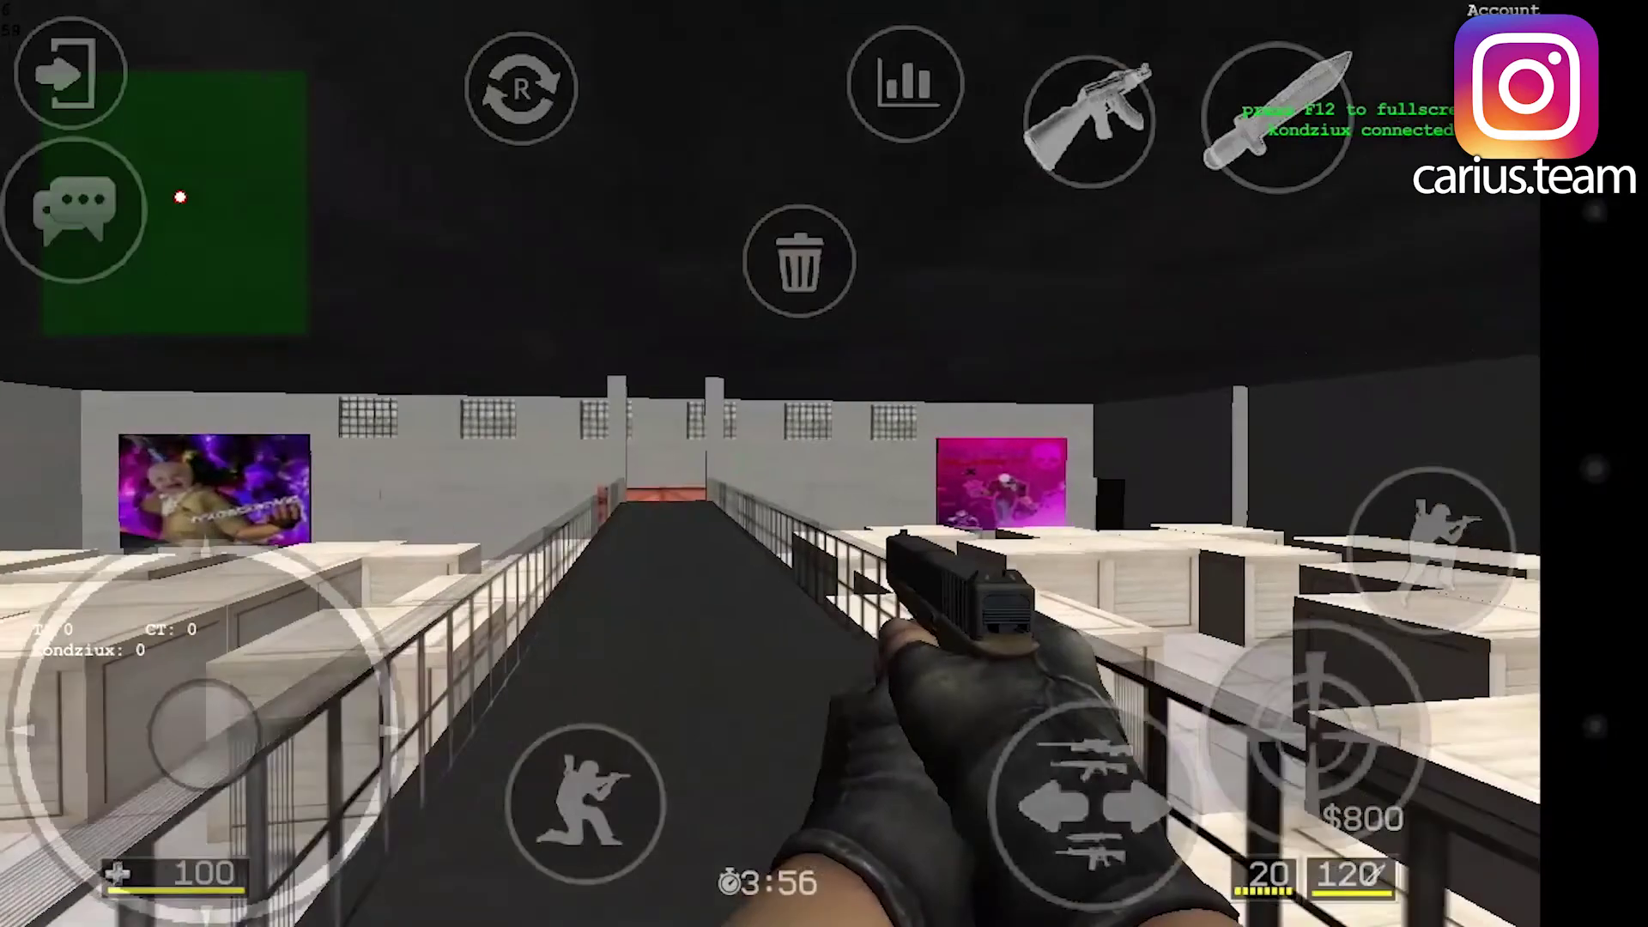